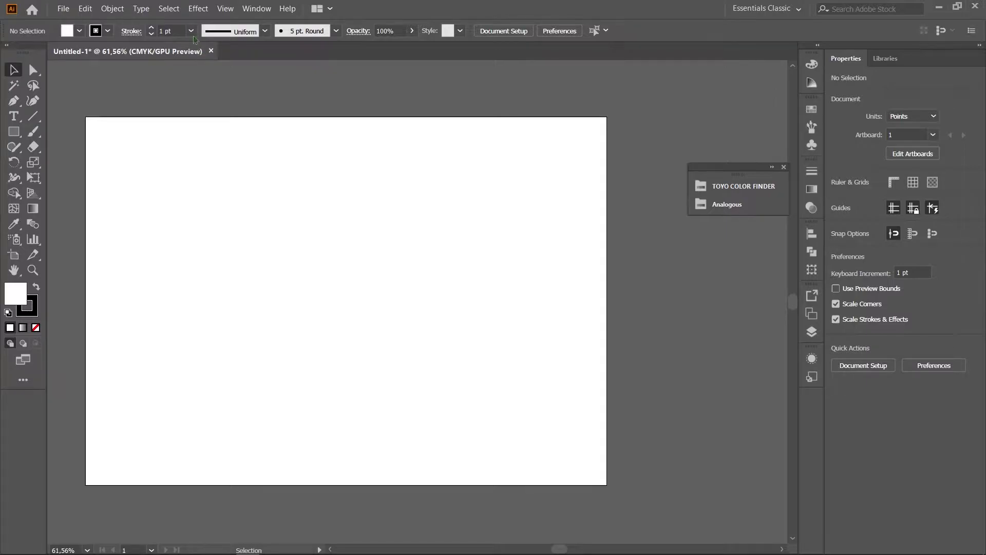
Step: Choose Magneto Bold as the font for new text
left_click(141, 8)
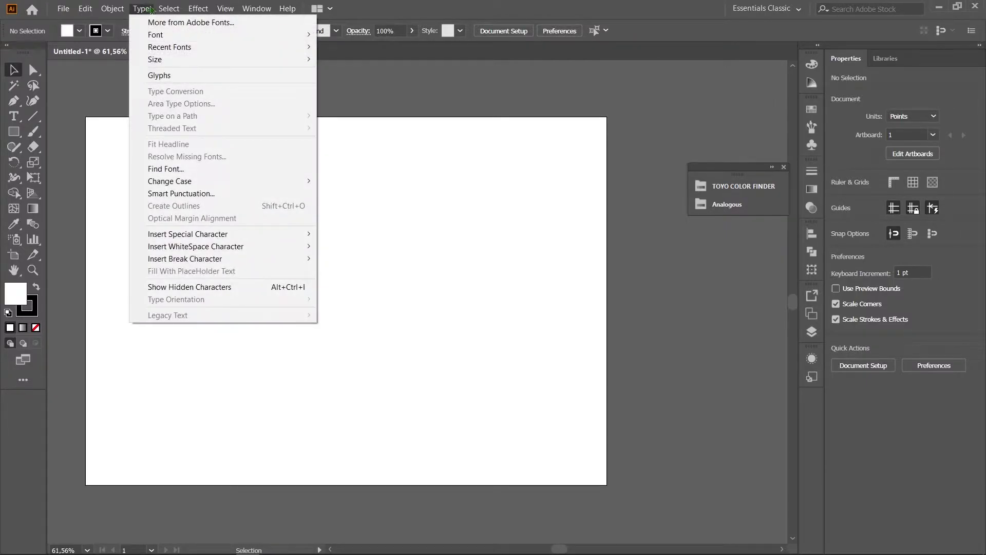
mouse_move(159, 35)
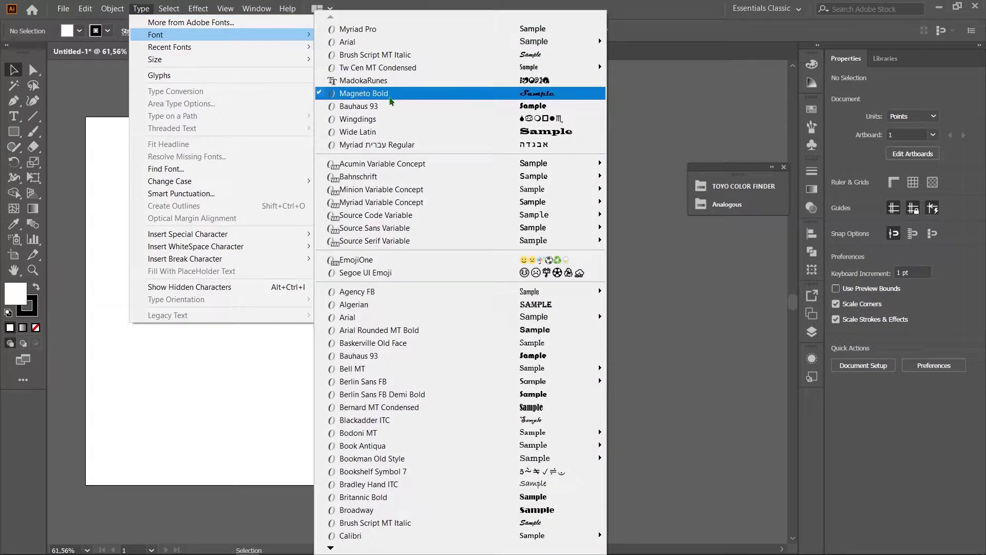
left_click(389, 97)
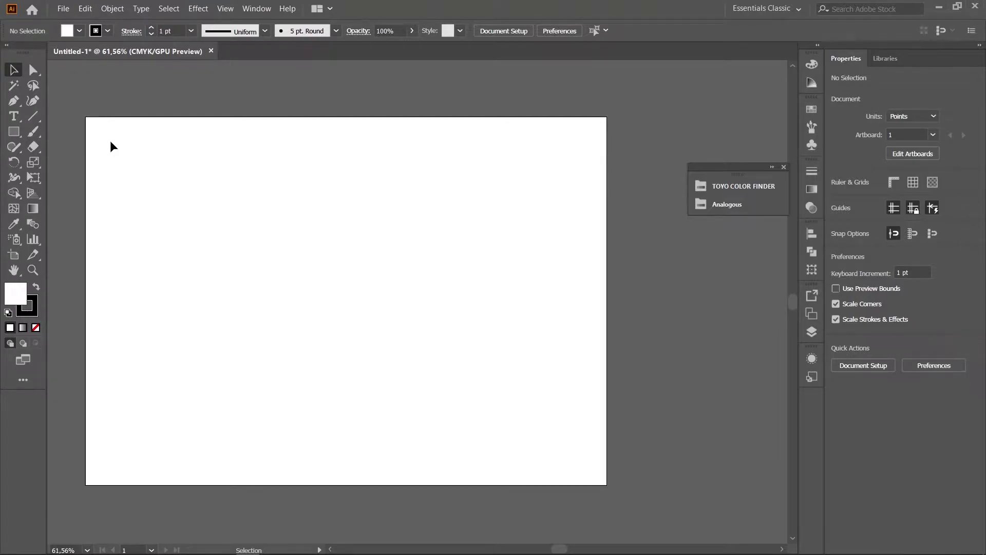
Step: Draw a rectangle of about 842 × 595 pt covering the whole artboard and fill it with black
left_click(15, 134)
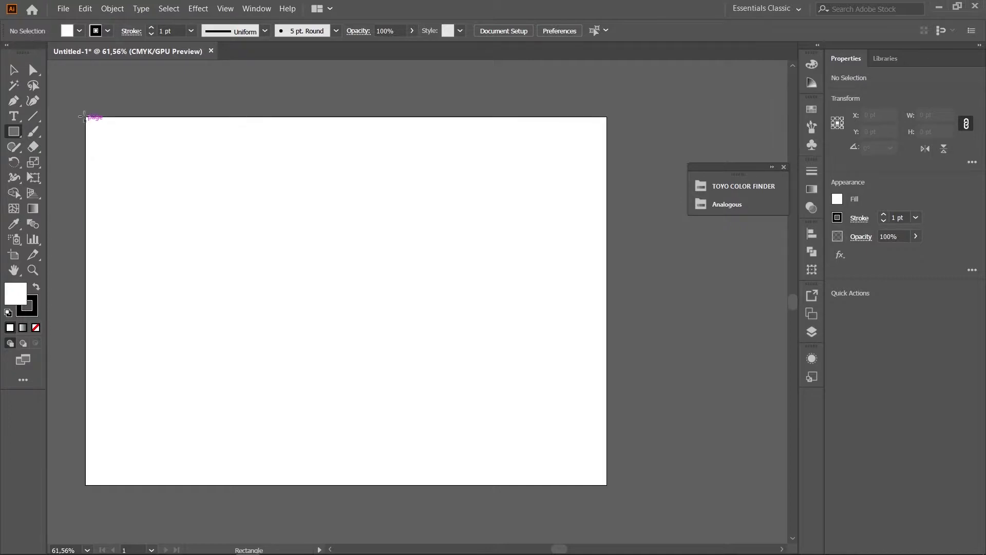
left_click_drag(86, 117, 606, 484)
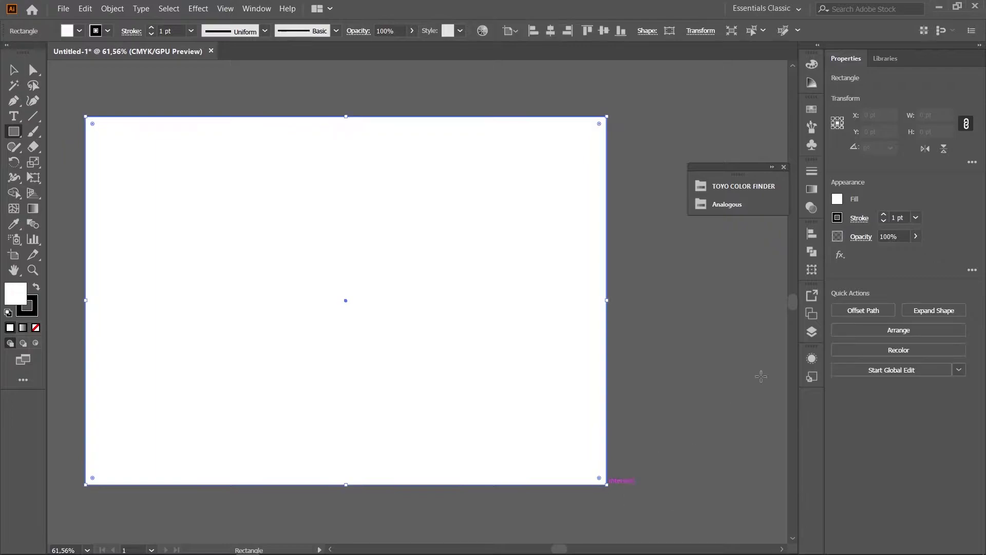
left_click(837, 198)
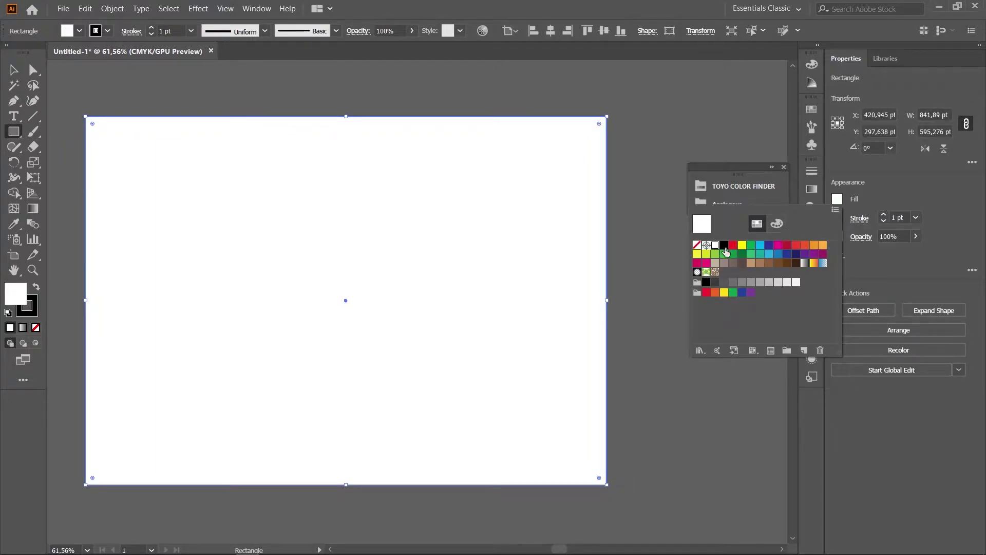
left_click(724, 246)
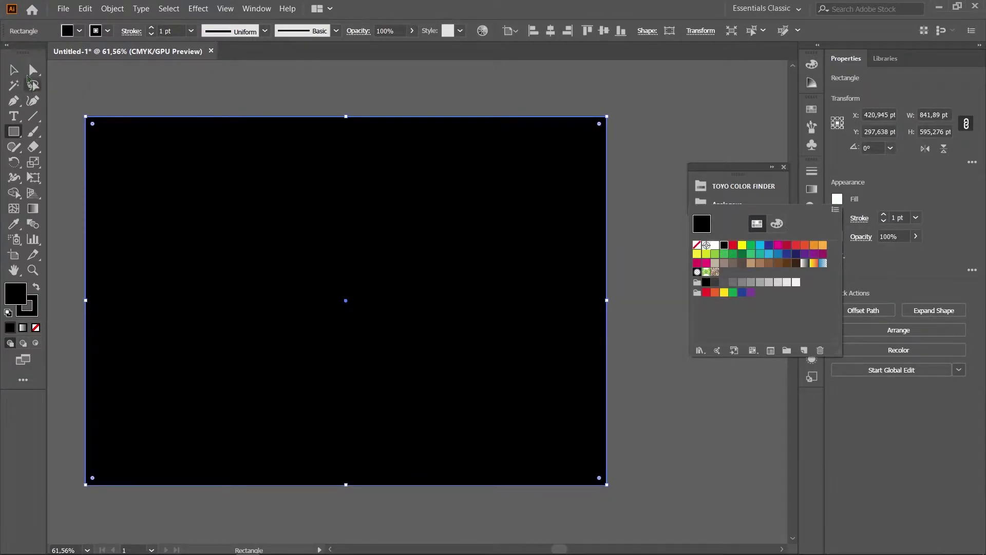
key("Escape")
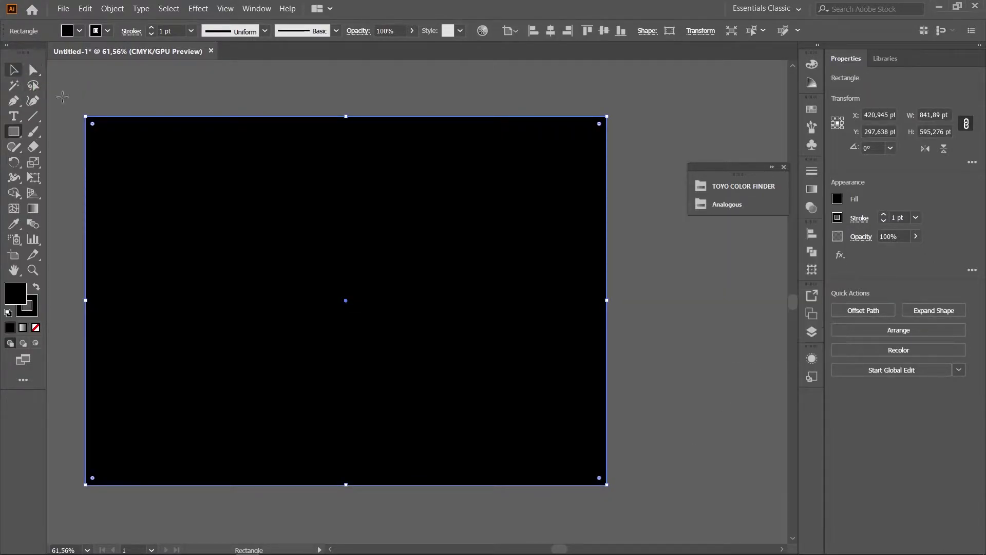
left_click(14, 69)
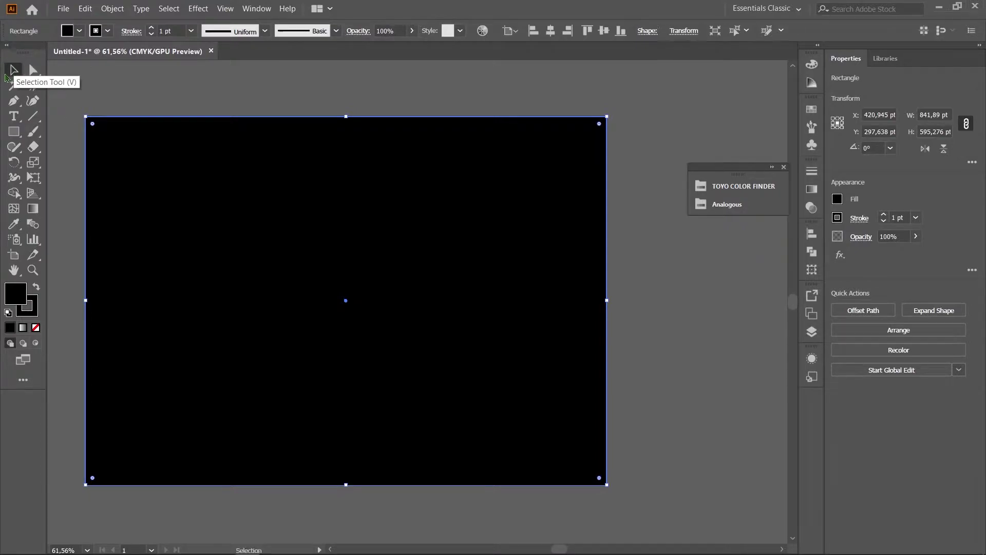
Step: Set the type size for new text to 60 pt
left_click(141, 9)
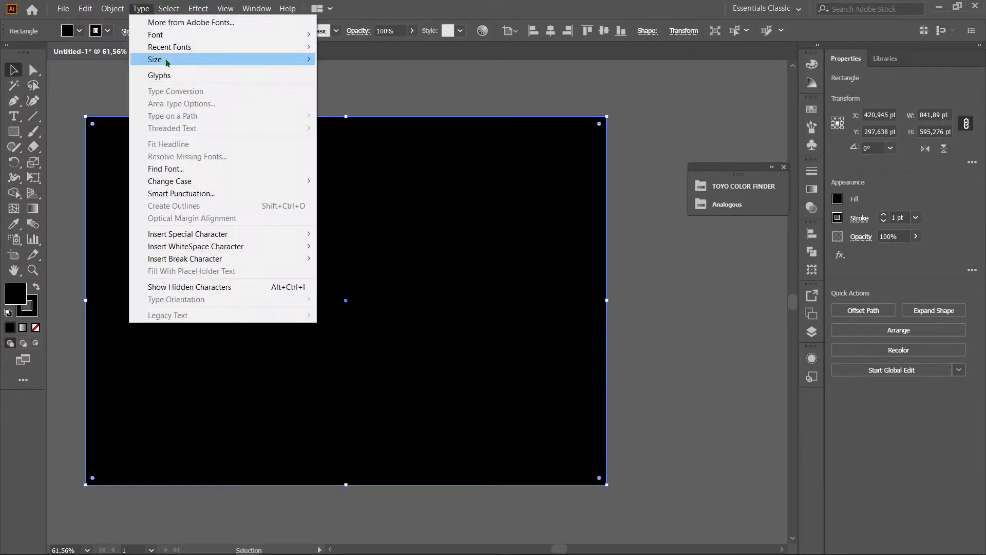
mouse_move(167, 61)
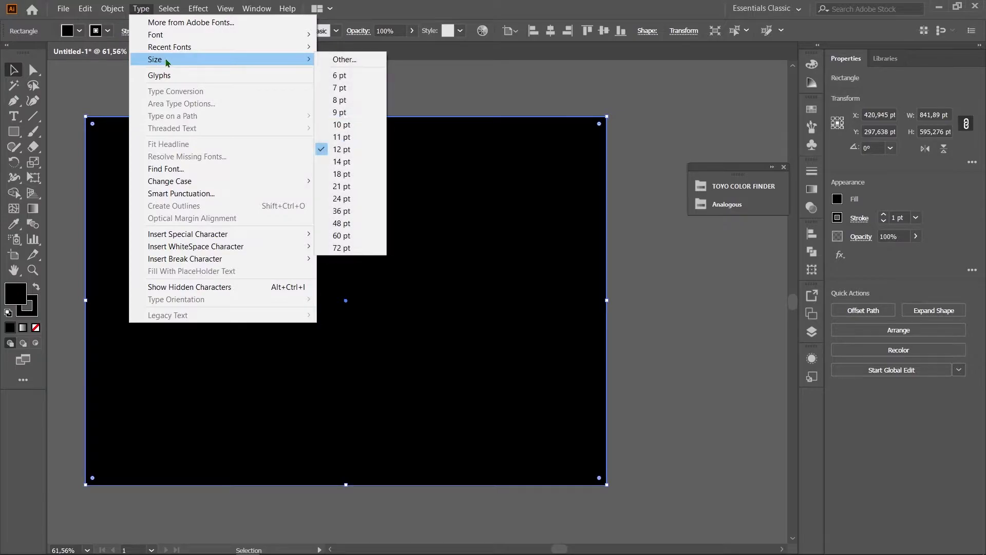
left_click(369, 241)
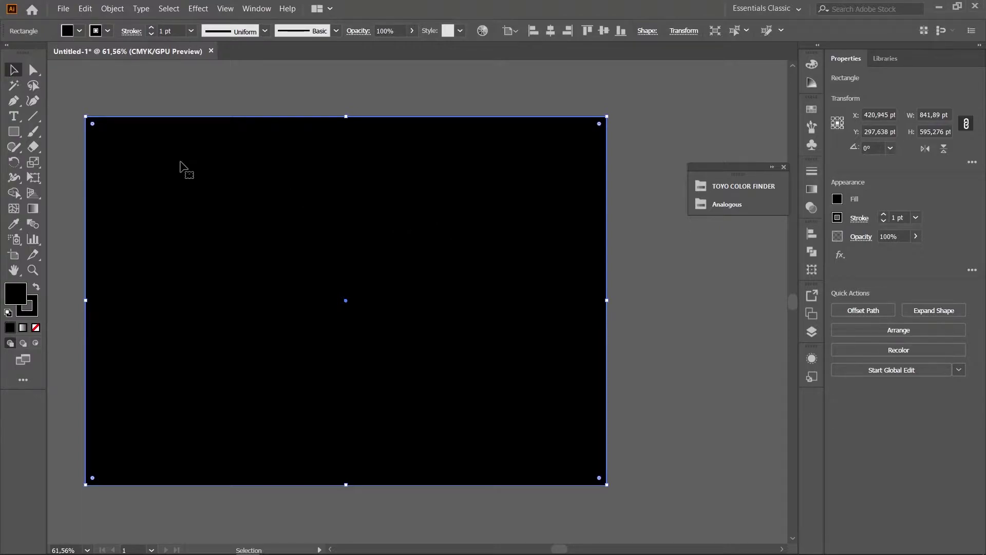
mouse_move(140, 158)
left_mouse_down()
mouse_move(201, 189)
mouse_move(140, 154)
left_mouse_up()
Step: Create an area-type frame about 392 × 134 pt near the artboard's upper-left corner and fill its text with magenta from TOYO COLOR FINDER
left_click(14, 116)
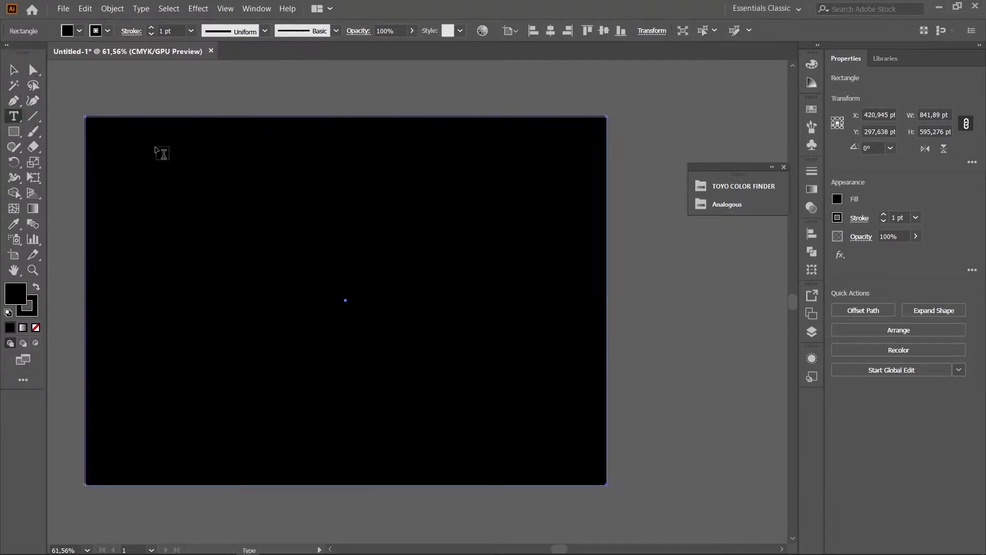
left_click_drag(141, 151, 383, 234)
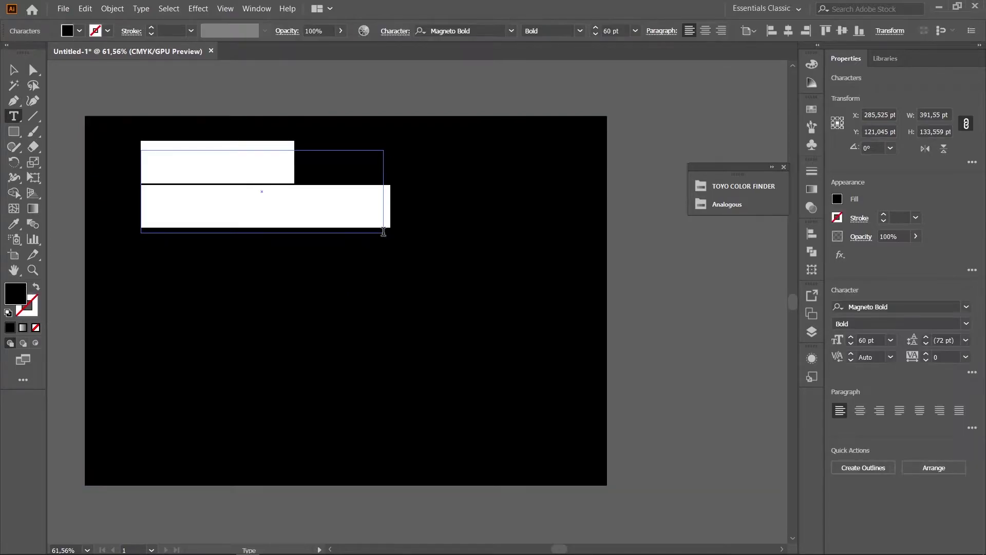
left_click(758, 186)
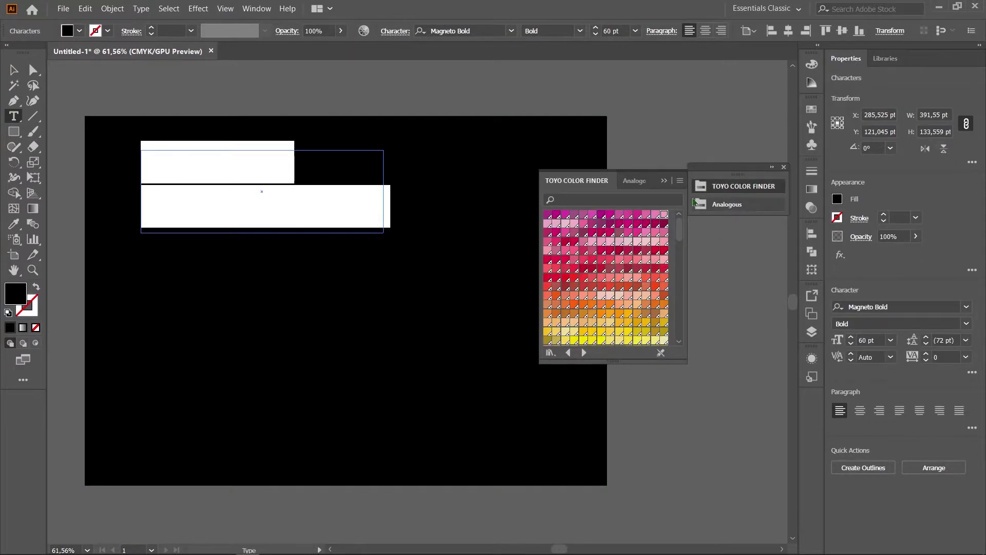
left_click(638, 215)
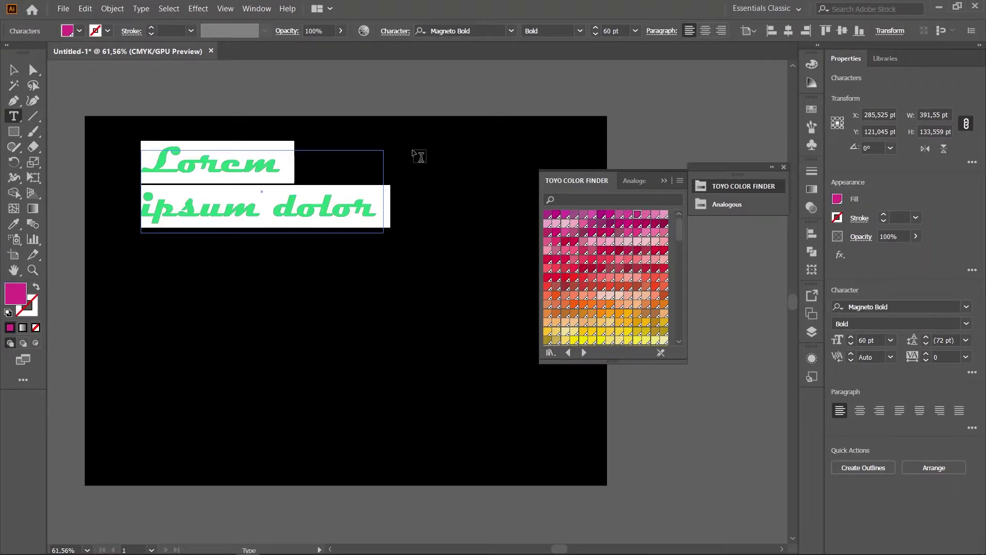
Step: Replace the placeholder text in the frame with "Neon" and finish text editing
key("BackSpace")
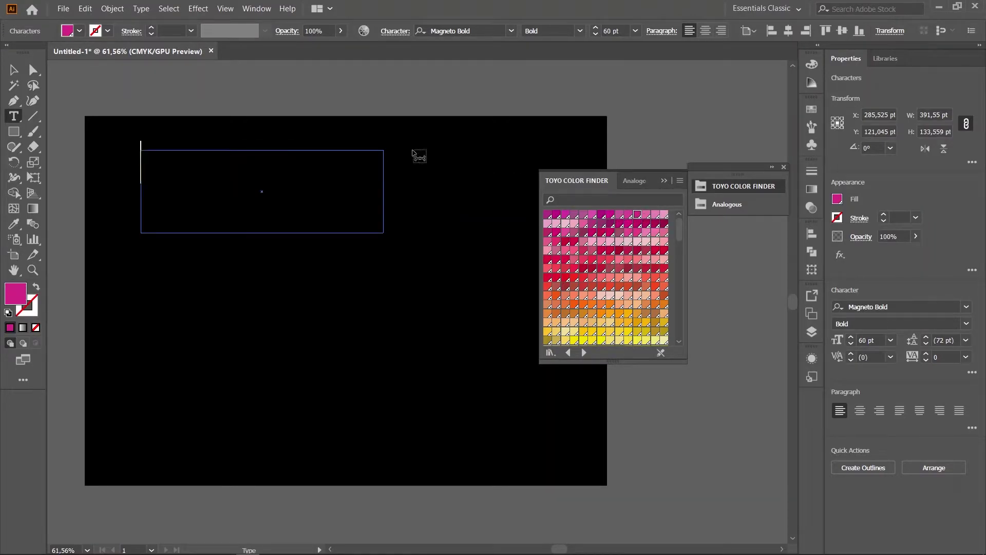
type("Neon")
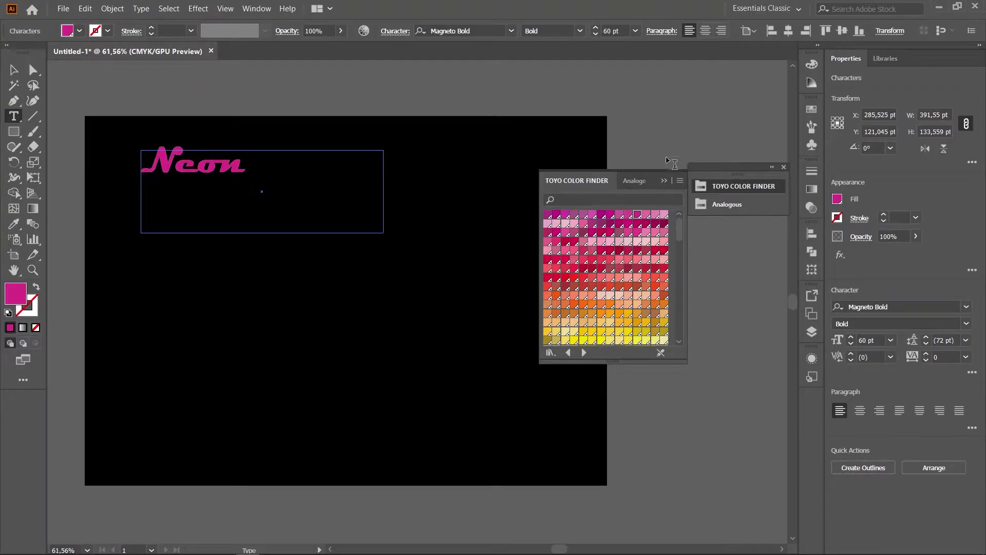
key("Escape")
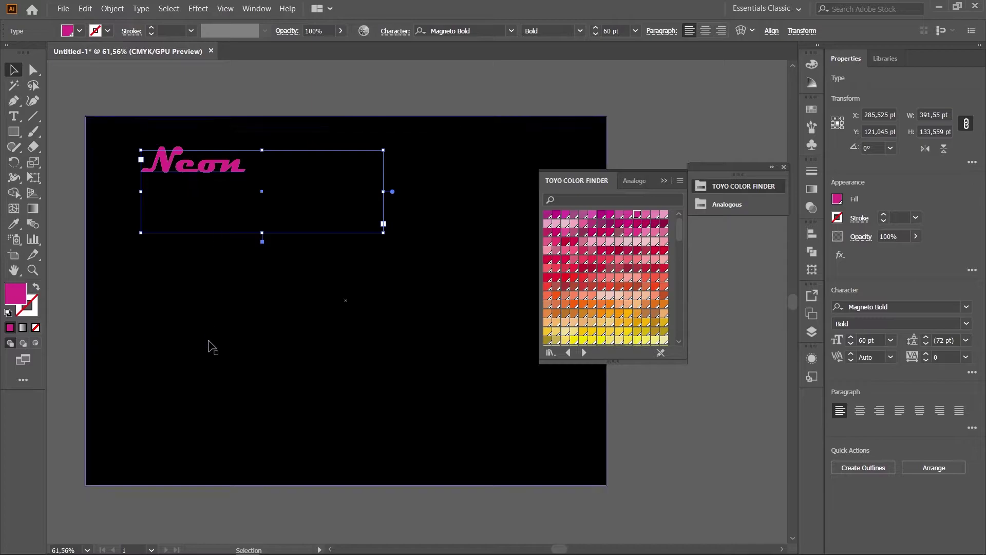
Step: Convert the Neon text to outlines
key("z")
left_click(201, 201)
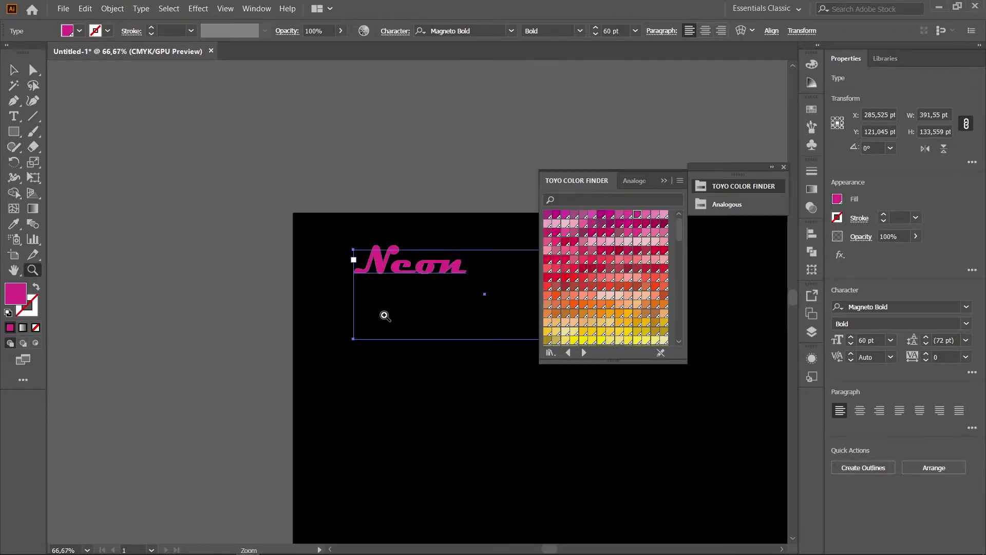
left_click(510, 403)
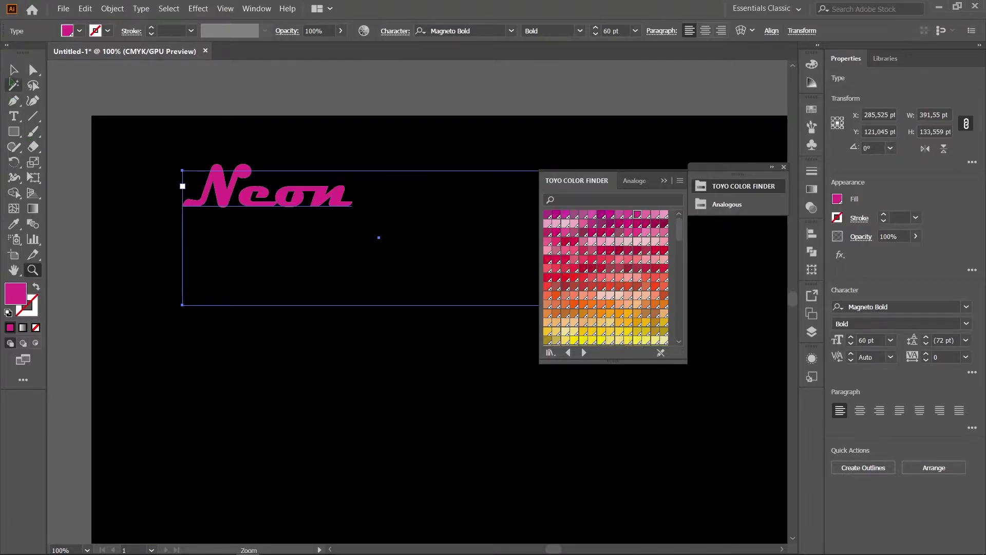
left_click(11, 70)
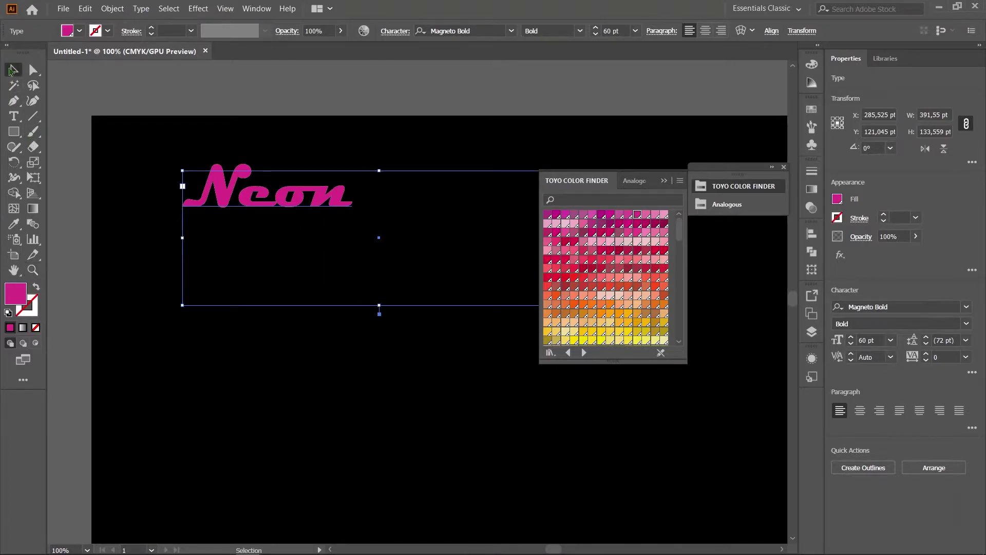
left_click(140, 10)
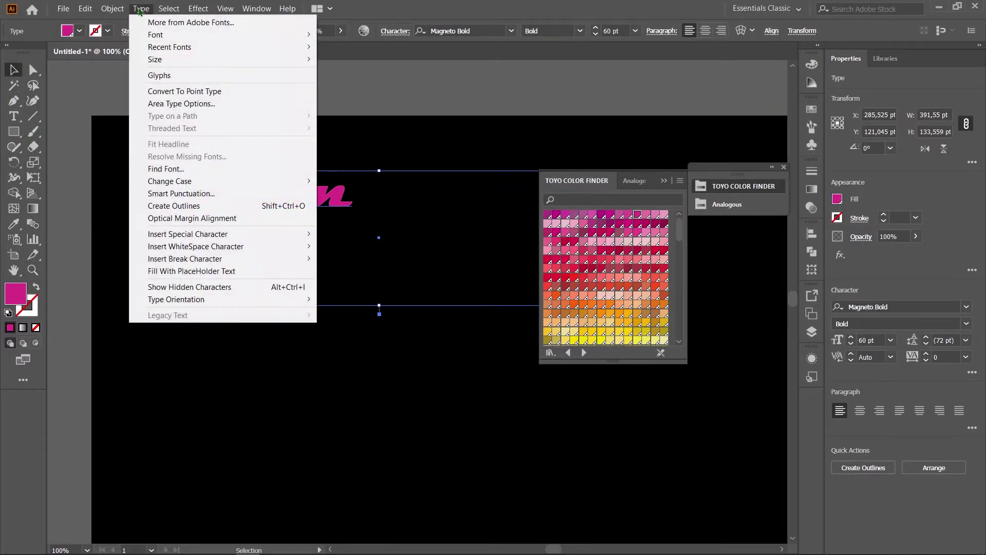
left_click(194, 206)
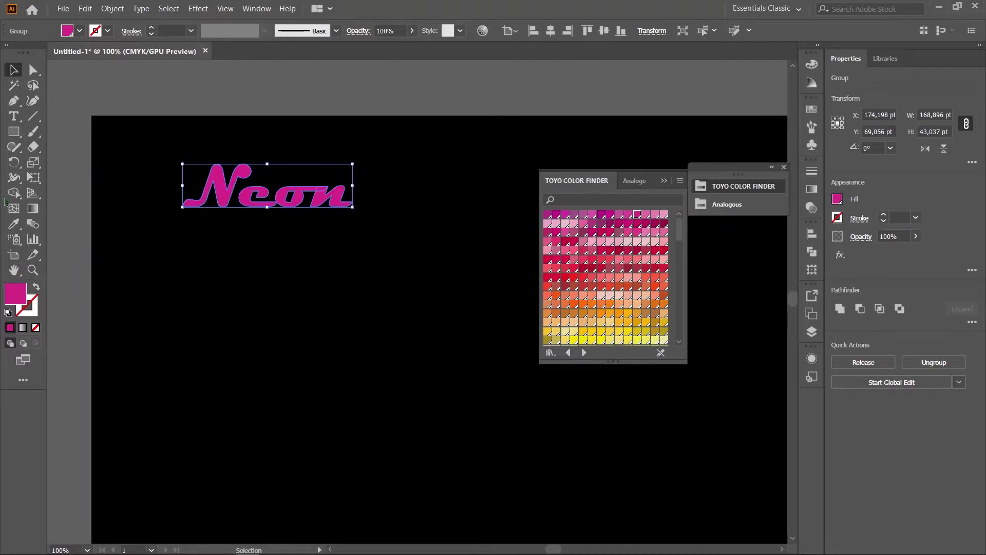
Step: Offset the outlined Neon lettering's paths by -2 pt with Miter joins and a miter limit of 4, with the preview enabled
left_click(113, 9)
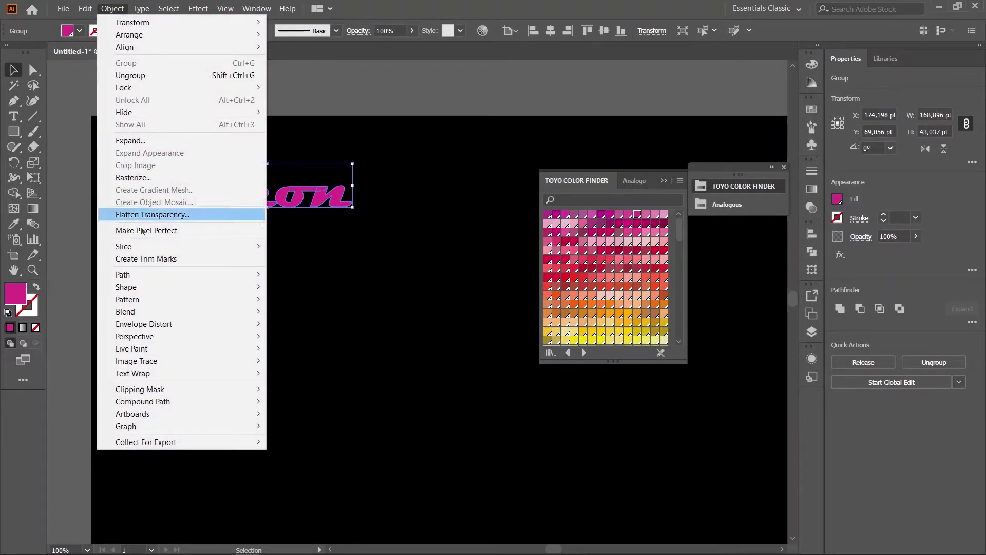
mouse_move(158, 275)
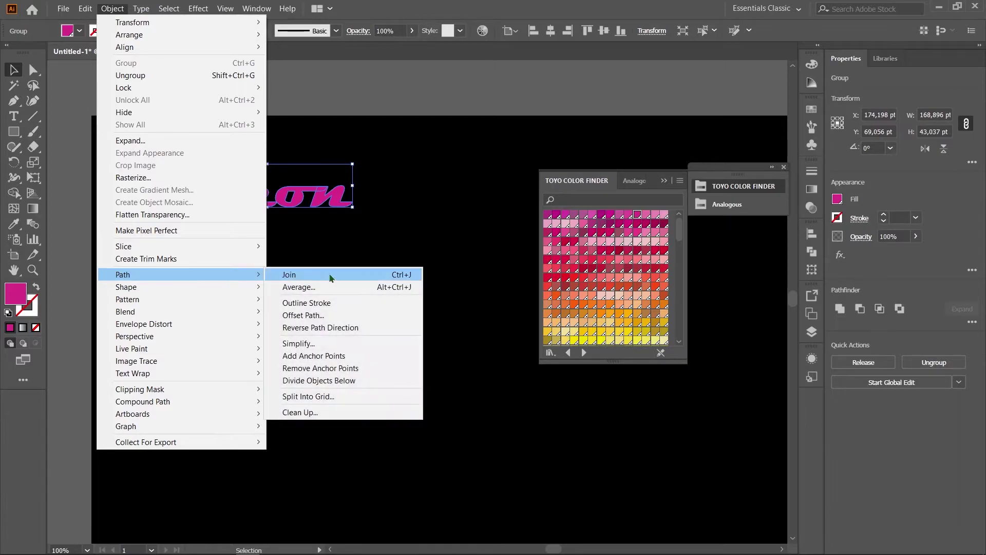
left_click(348, 315)
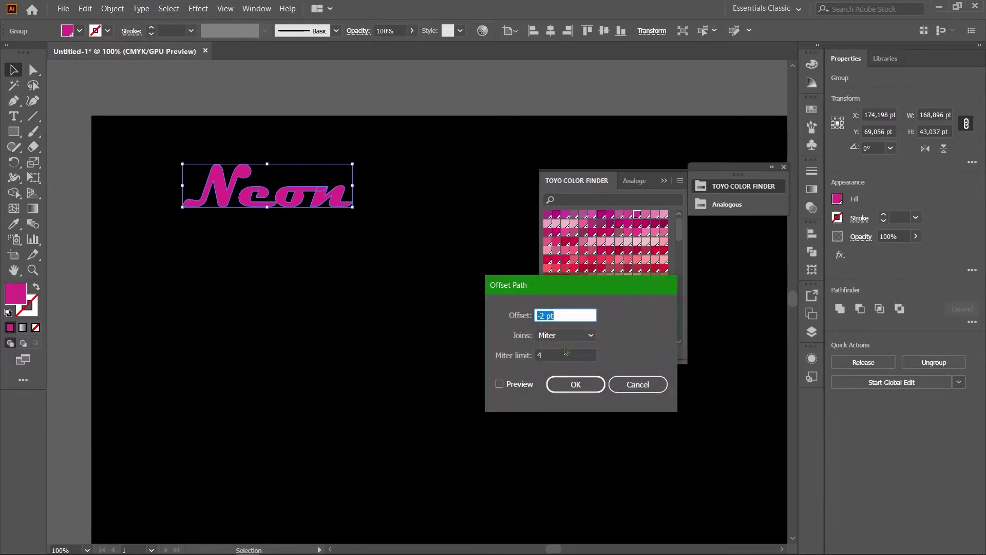
left_click(565, 312)
left_click(500, 385)
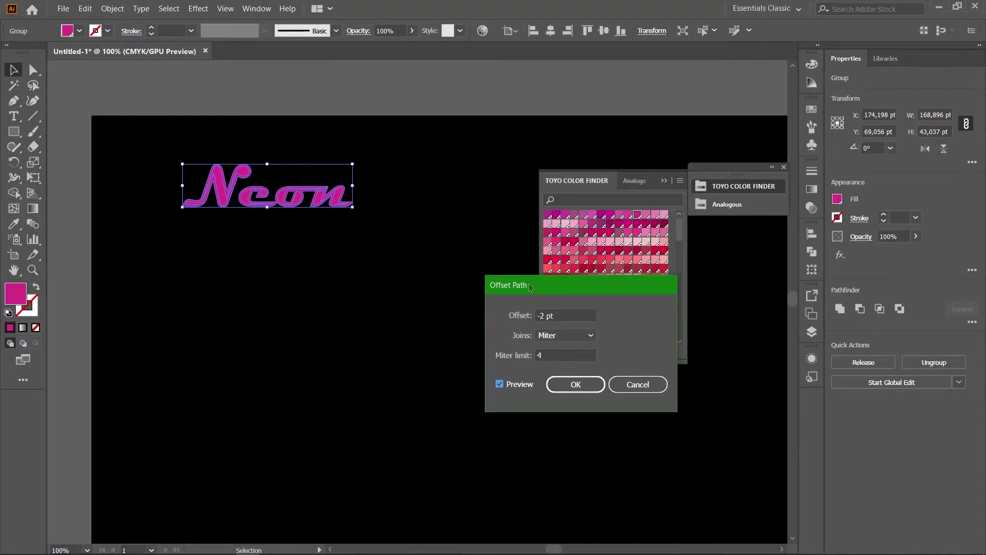
key("Return")
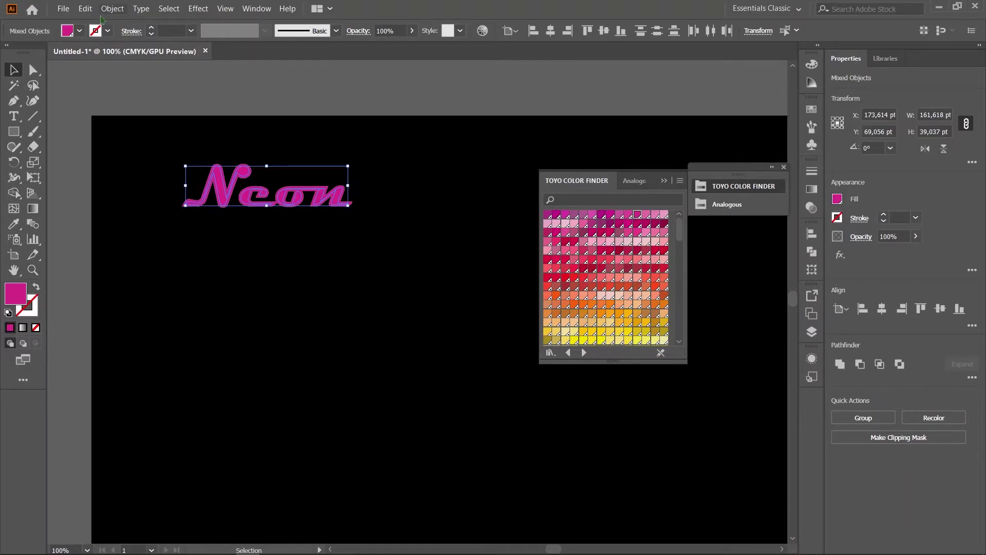
Step: Ungroup the outlined Neon lettering, leaving its original letters and inset paths separately selectable, and deselect them
left_click(168, 234)
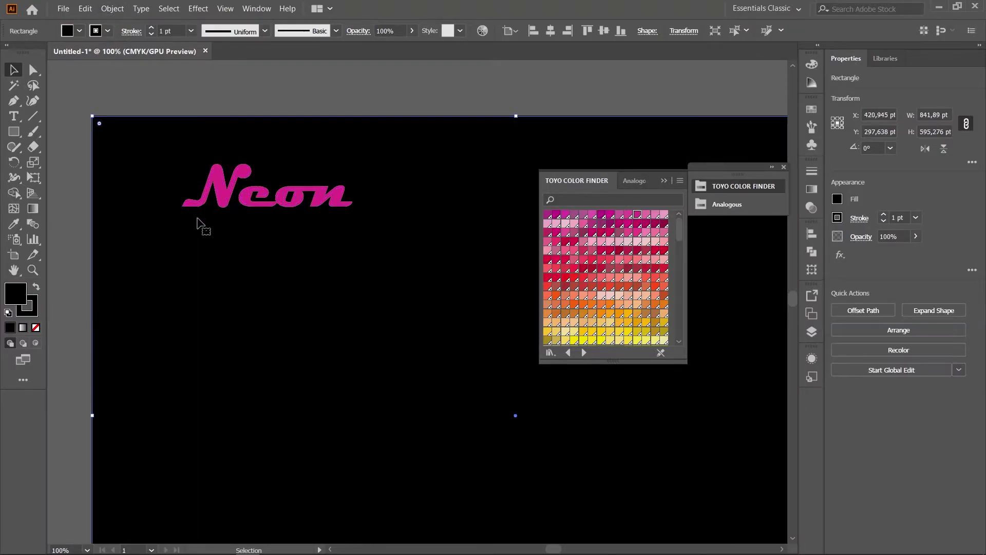
left_click(218, 183)
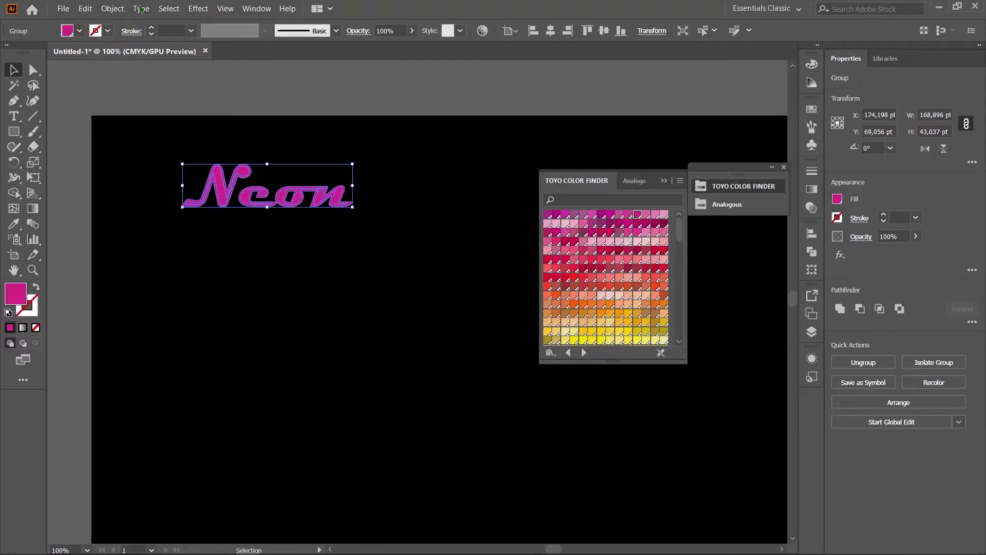
left_click(113, 8)
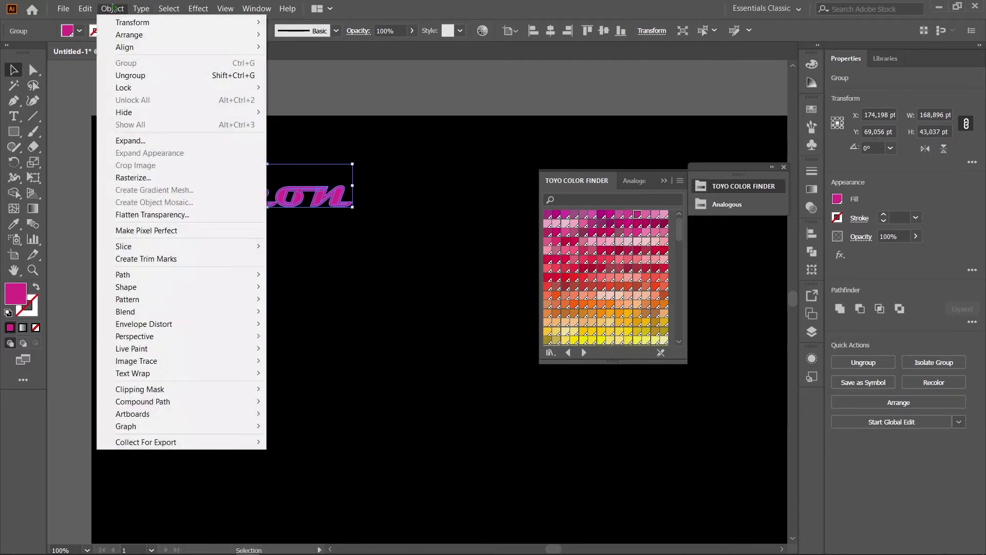
left_click(152, 77)
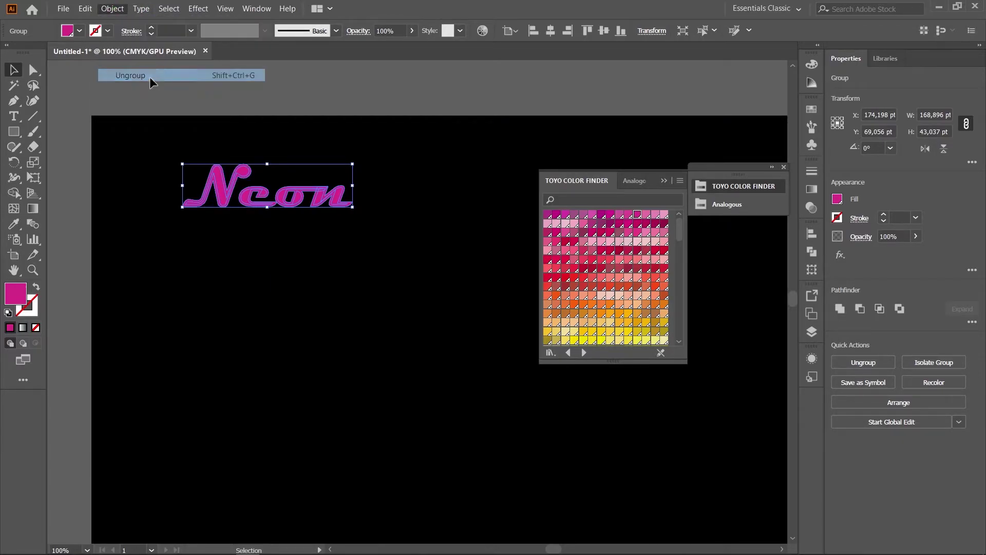
left_click(242, 296)
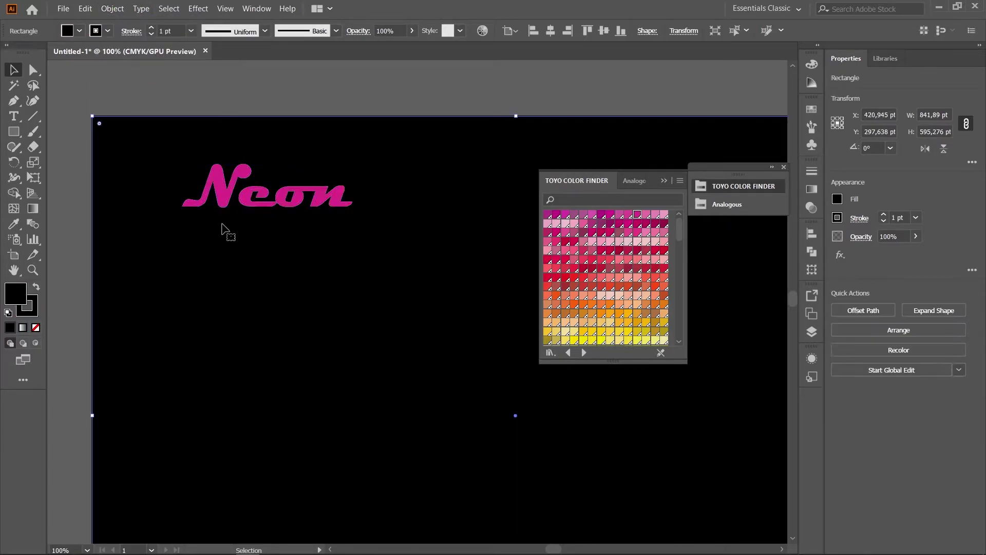
Step: Move the four inset letters of the Neon lettering straight below the full-size letters and group them
left_click(222, 194)
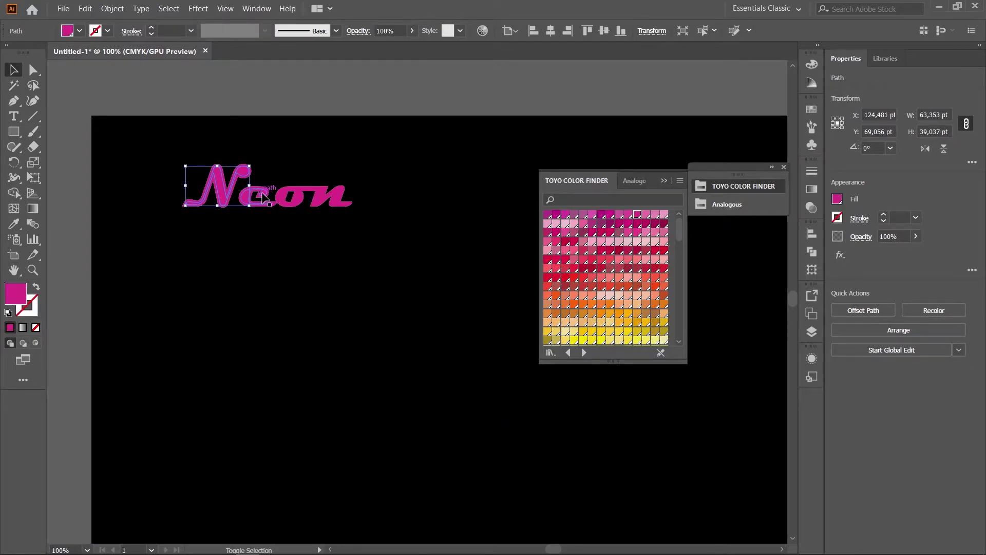
left_click(263, 197, "shift")
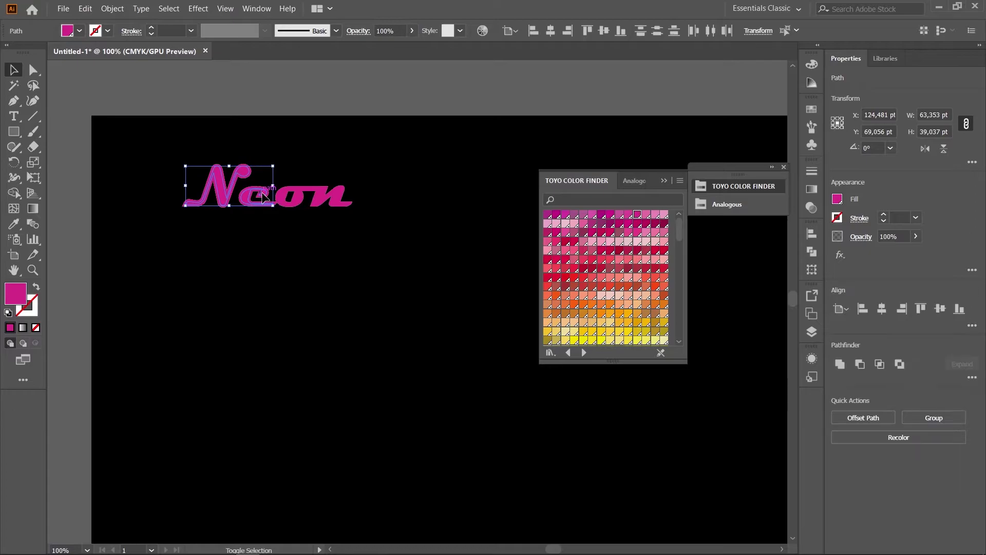
left_click(297, 200, "shift")
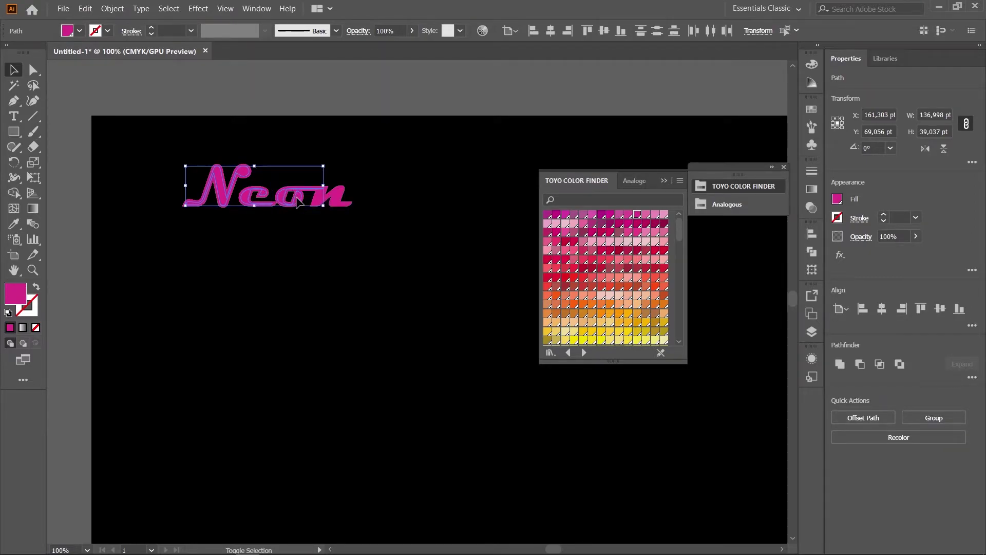
left_click(335, 200, "shift")
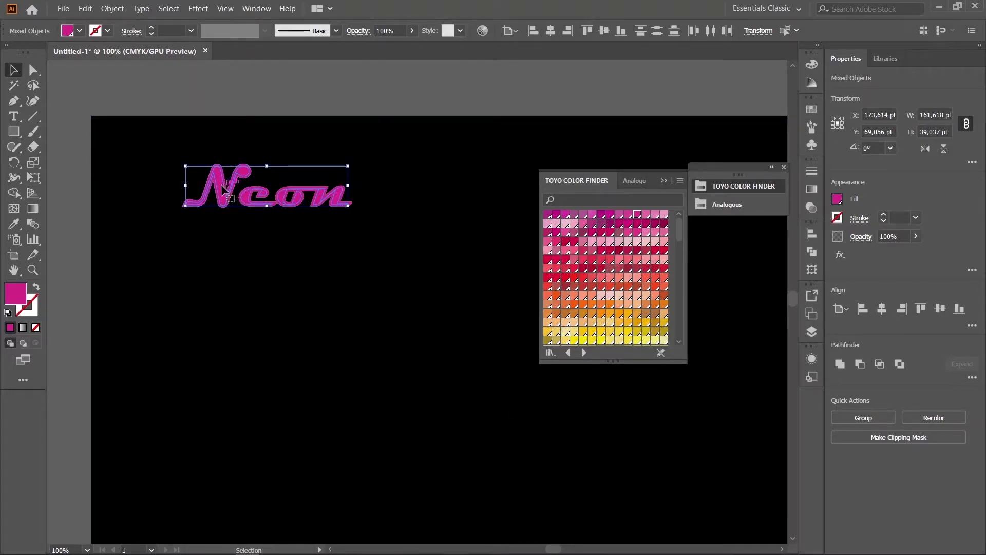
left_click_drag(222, 186, 222, 268)
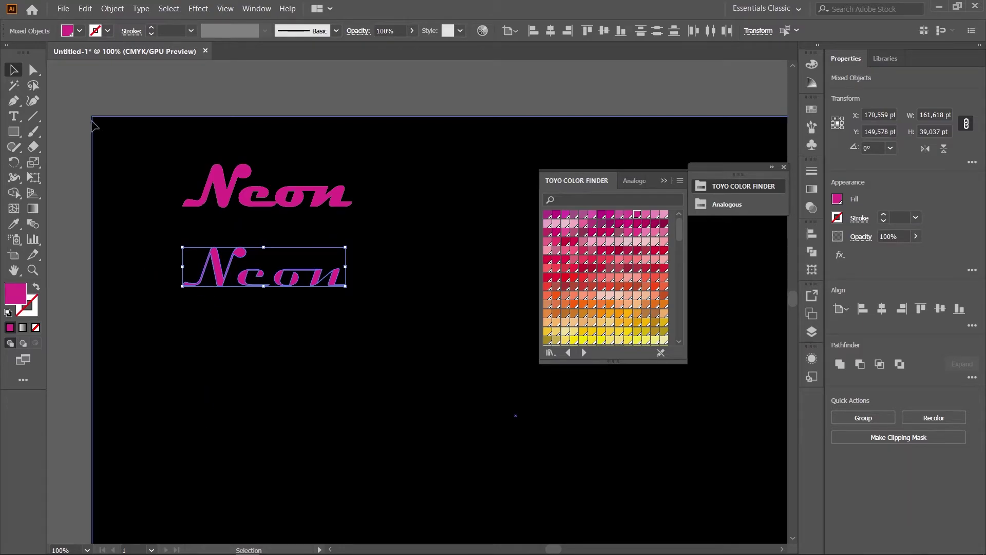
left_click(111, 9)
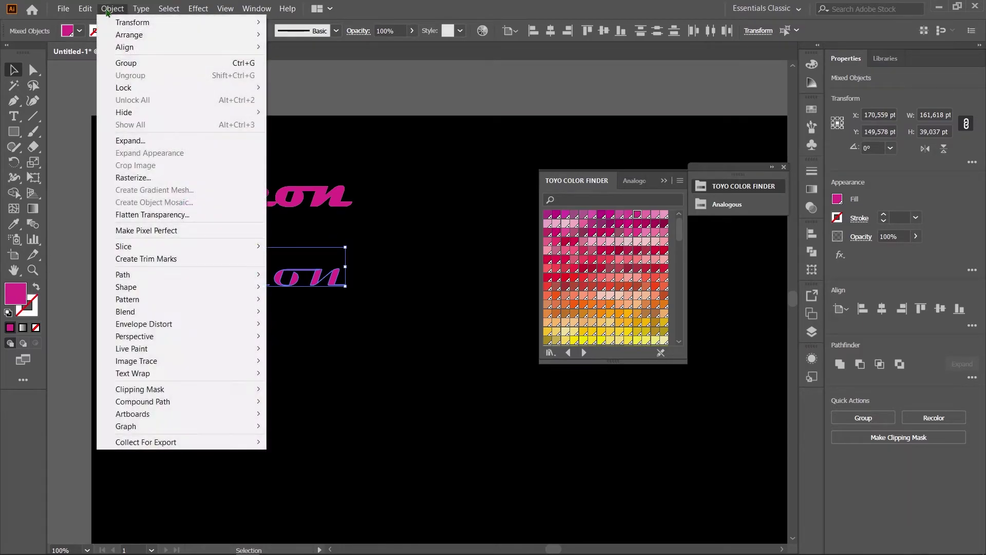
left_click(126, 63)
Step: Group the four full-size letters of the upper Neon lettering and deselect them
left_click(230, 204)
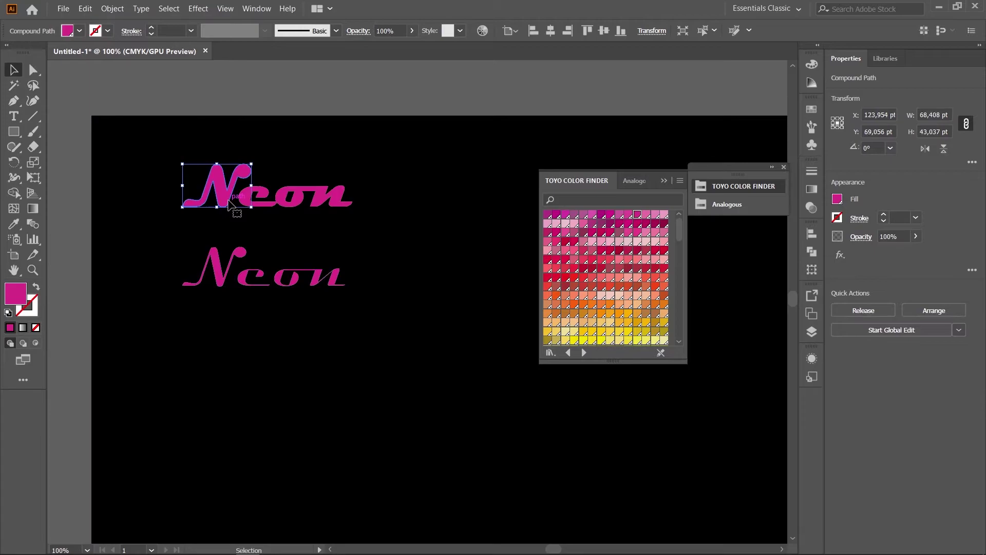
left_click(269, 205, "shift")
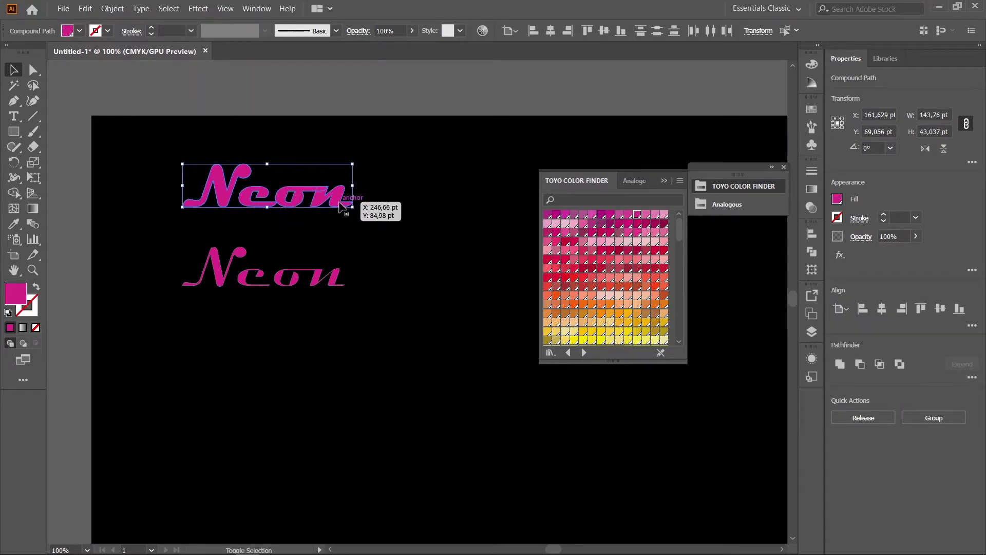
left_click(122, 14)
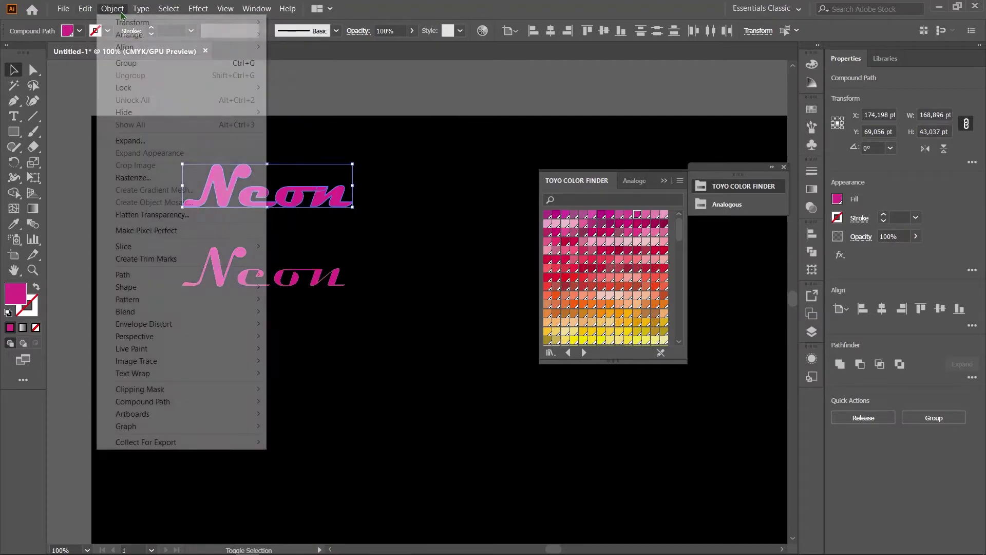
left_click(131, 62)
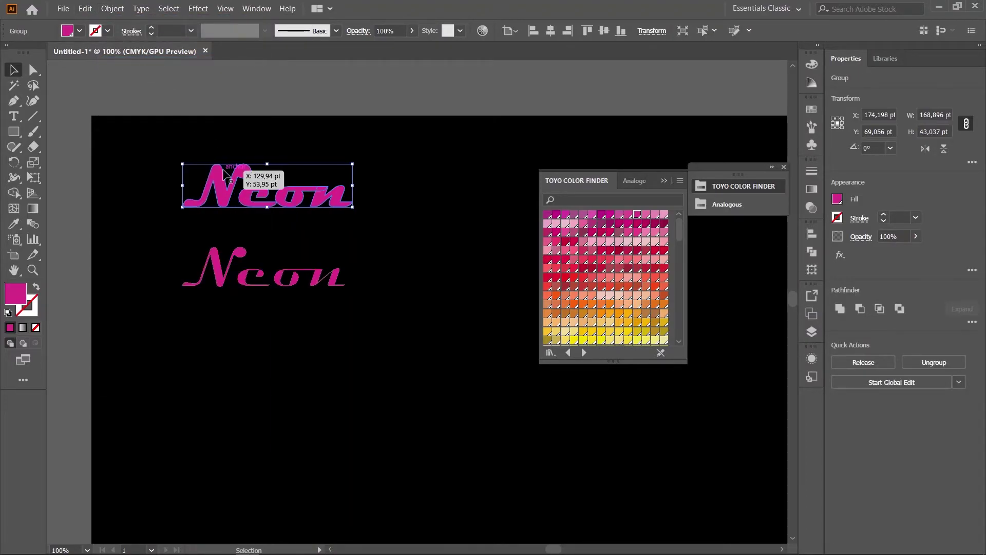
left_click(404, 286)
Step: Duplicate the thin inset Neon group, place the copy on the black background below the floating swatch library, and deselect it
left_click(224, 280)
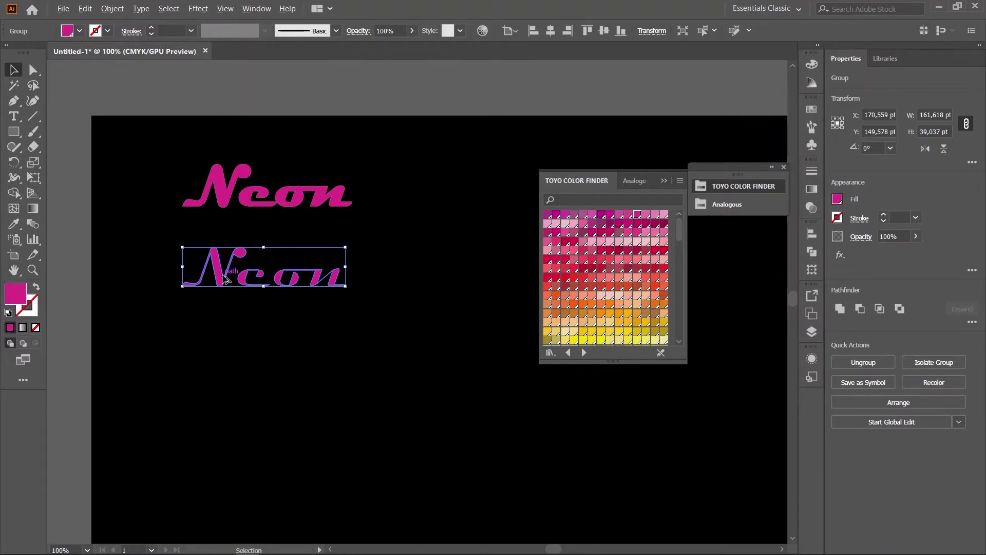
left_click_drag(221, 278, 561, 411)
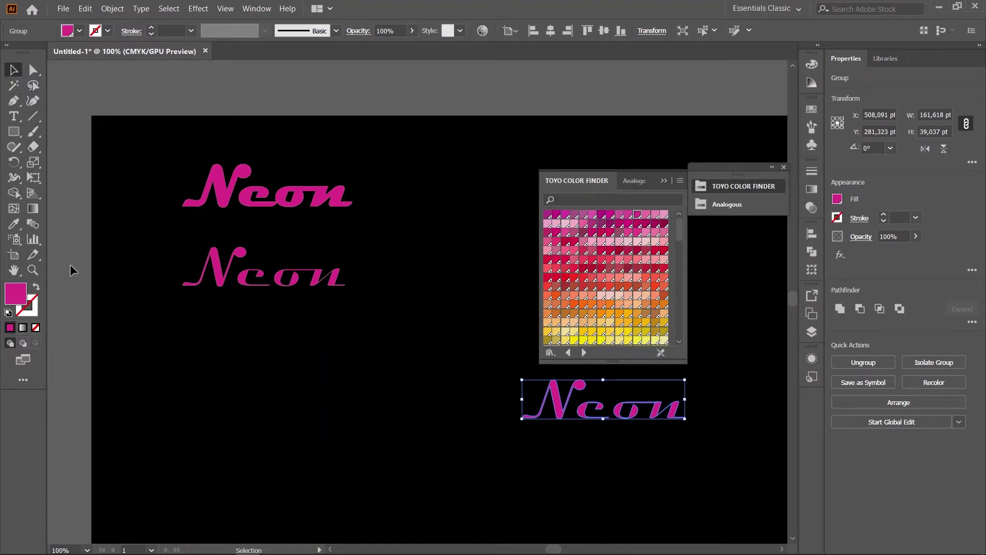
left_click(77, 325)
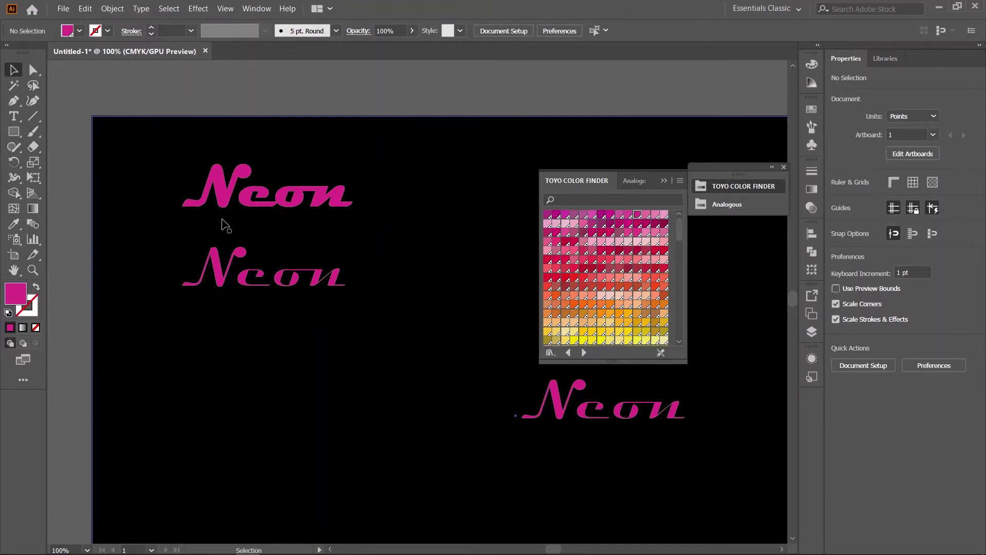
Step: Apply a Gaussian Blur with a 1.5-pixel radius to the full-size upper Neon group, with the preview enabled
left_click(222, 201)
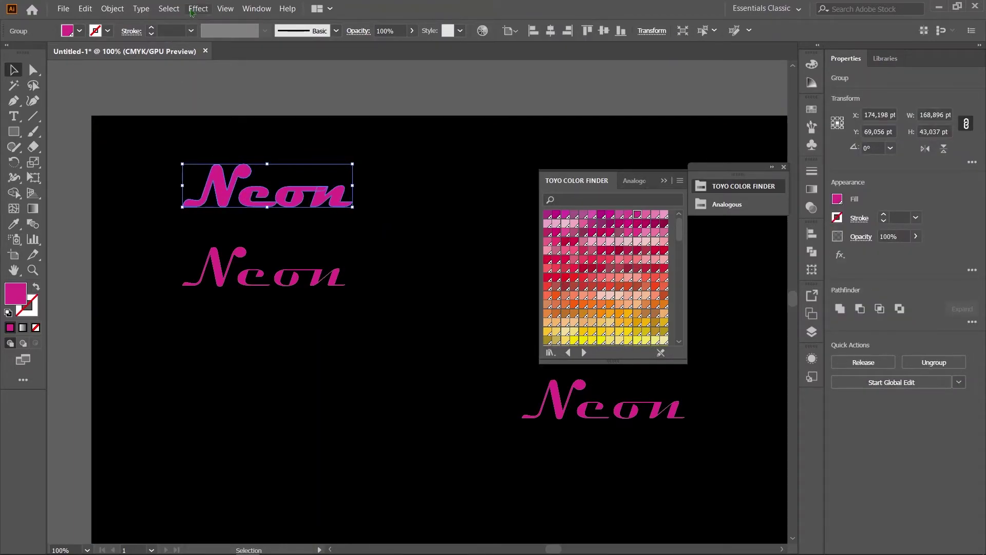
left_click(193, 10)
mouse_move(244, 259)
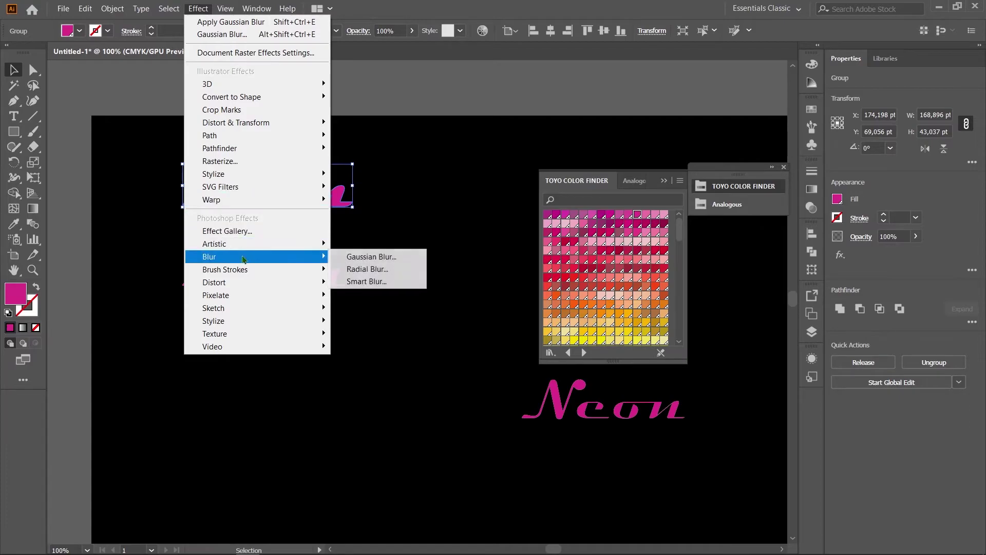
left_click(370, 256)
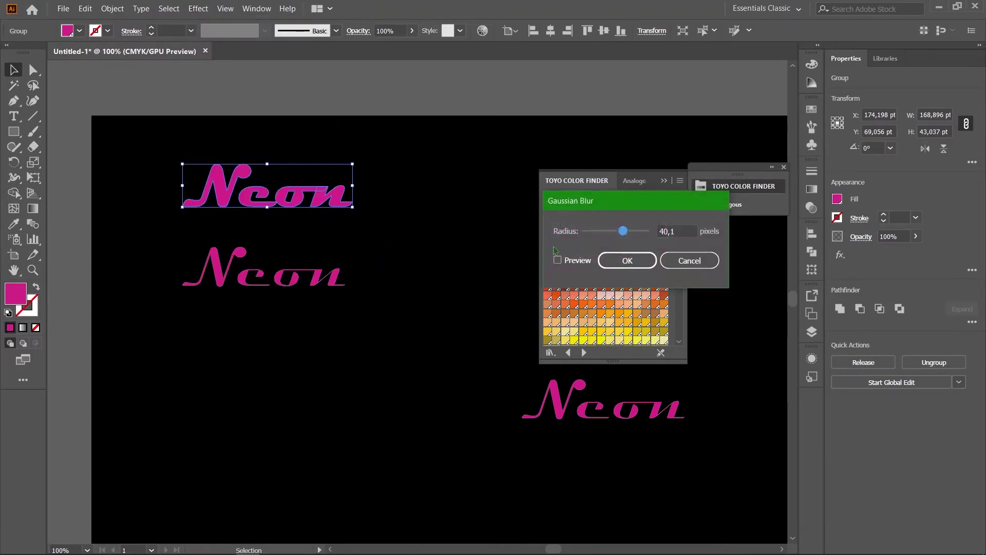
left_click_drag(622, 234, 589, 234)
left_click(561, 262)
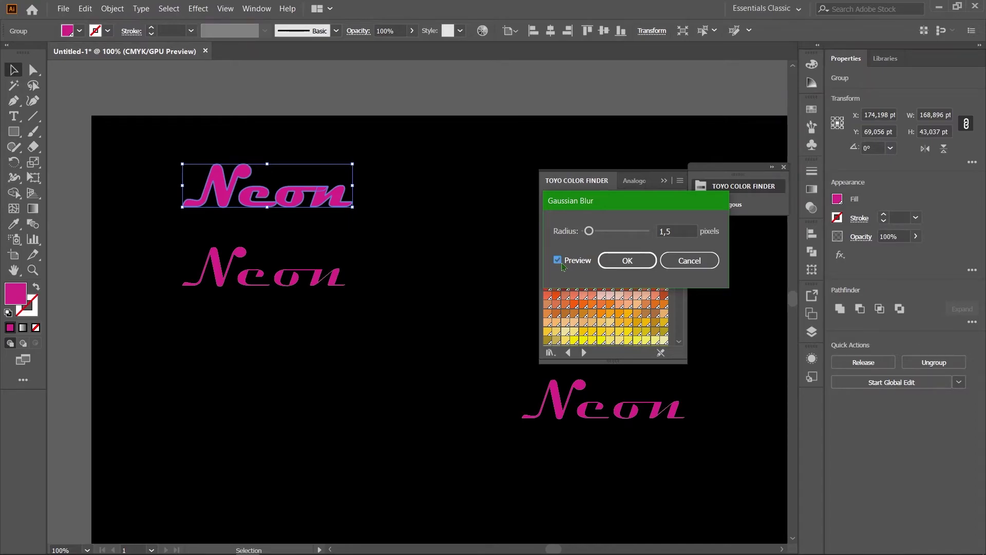
left_click(618, 260)
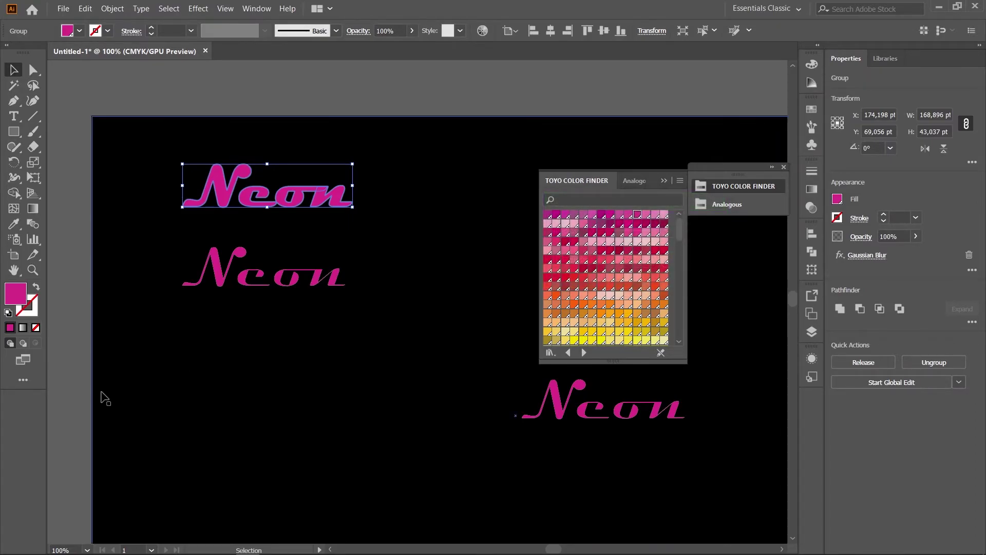
left_click(102, 396)
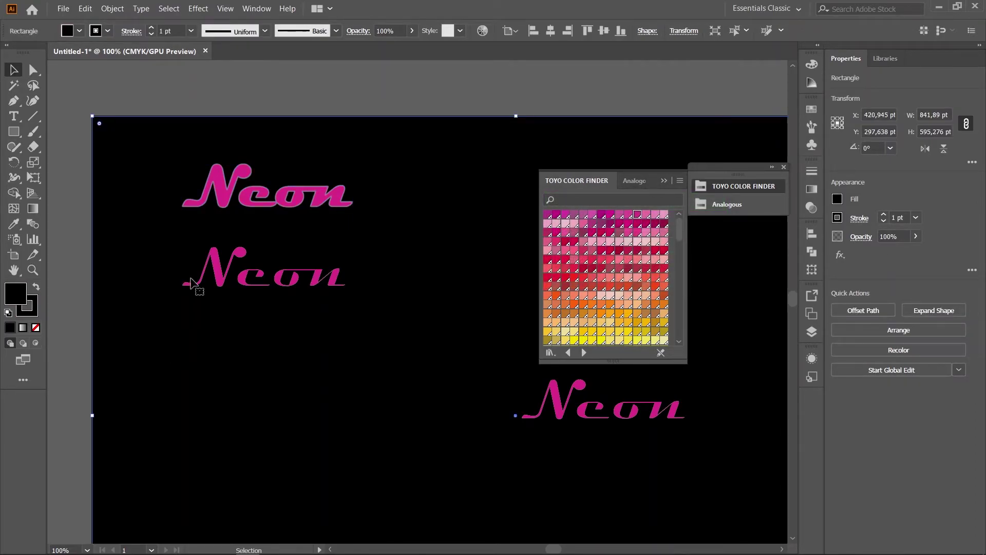
Step: Apply a Gaussian Blur with an 8-pixel radius to the inset Neon group beneath the full-size lettering, with the preview enabled
left_click(220, 282)
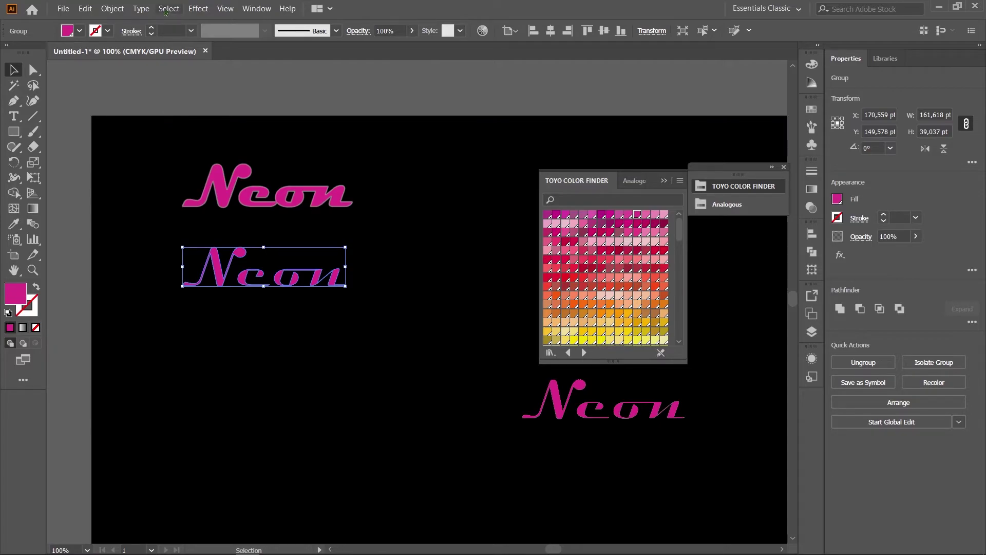
left_click(198, 9)
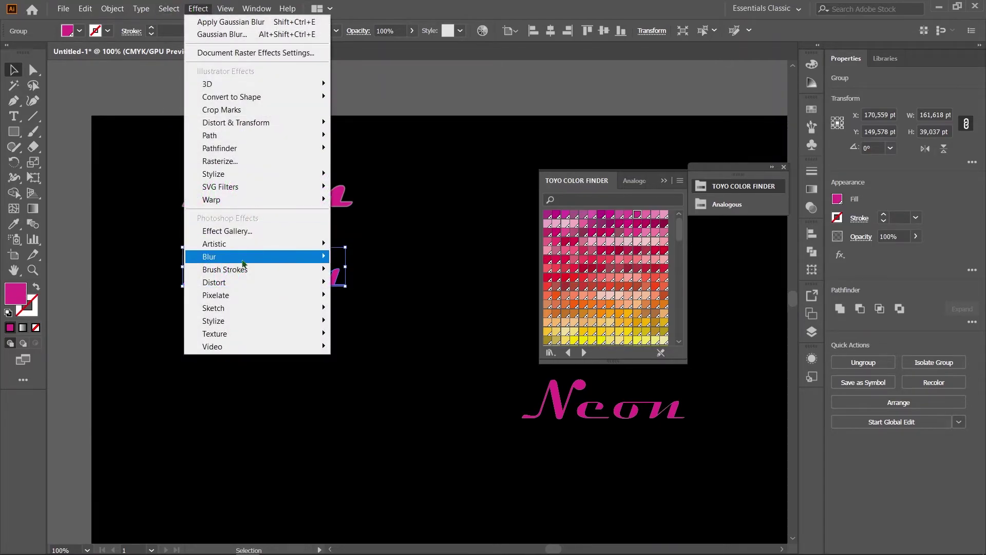
mouse_move(243, 262)
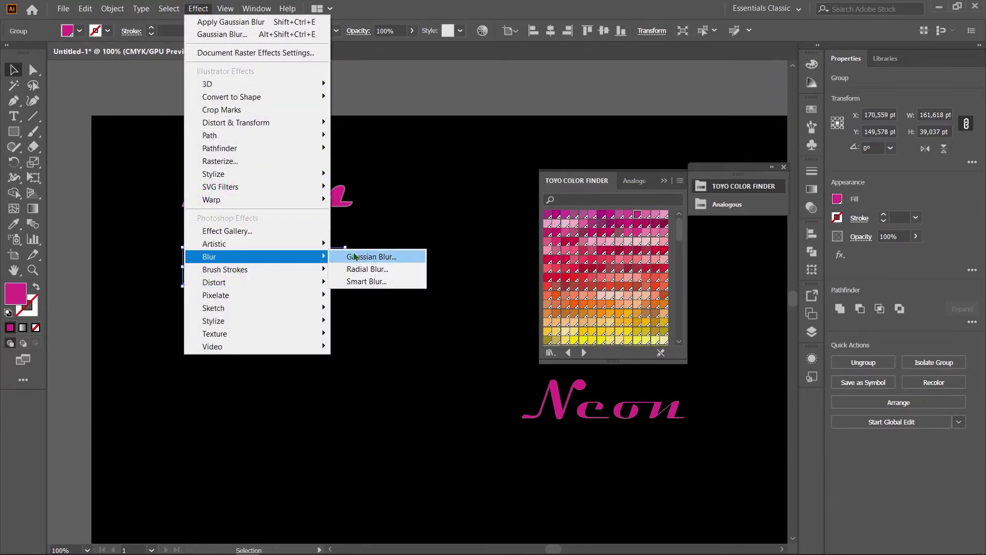
left_click(365, 256)
left_click_drag(589, 232, 607, 234)
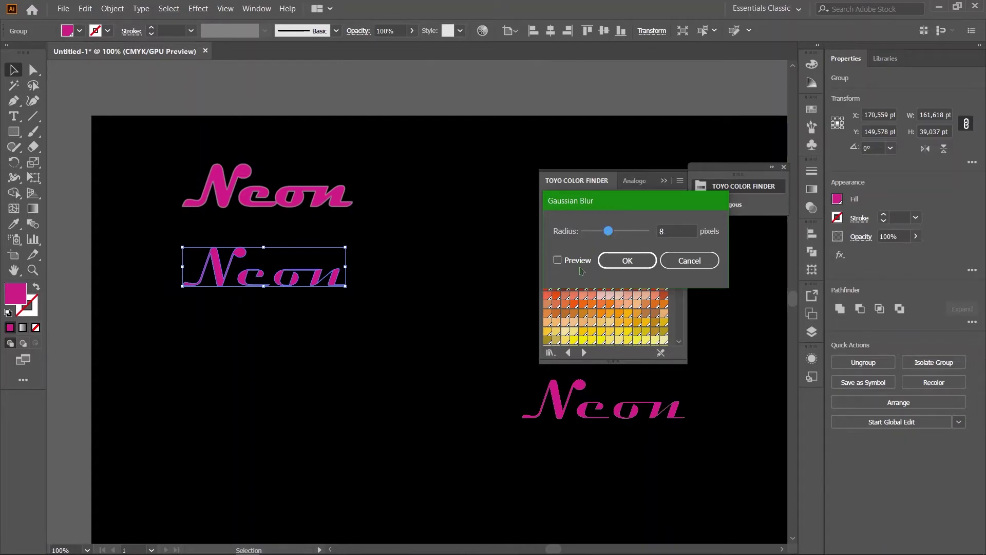
left_click(565, 259)
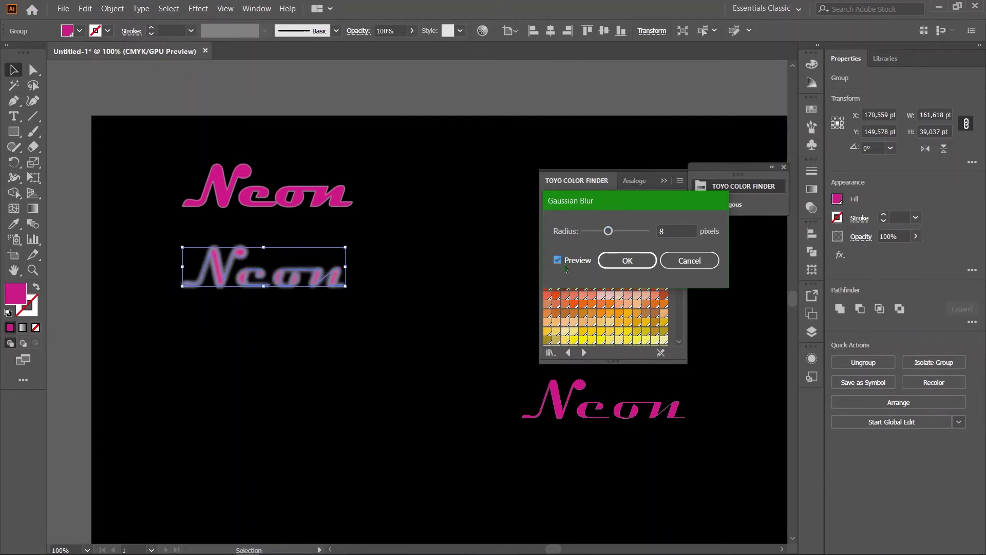
left_click(619, 264)
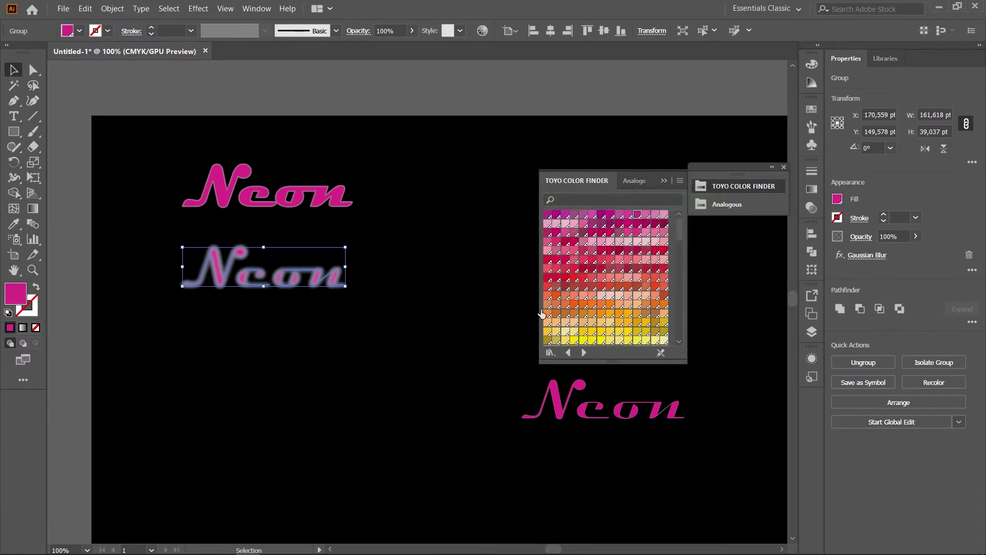
Step: Apply a Gaussian Blur with a 40.5-pixel radius to the duplicated Neon group below the swatch library, then deselect it
left_click_drag(561, 418, 563, 422)
left_click(199, 9)
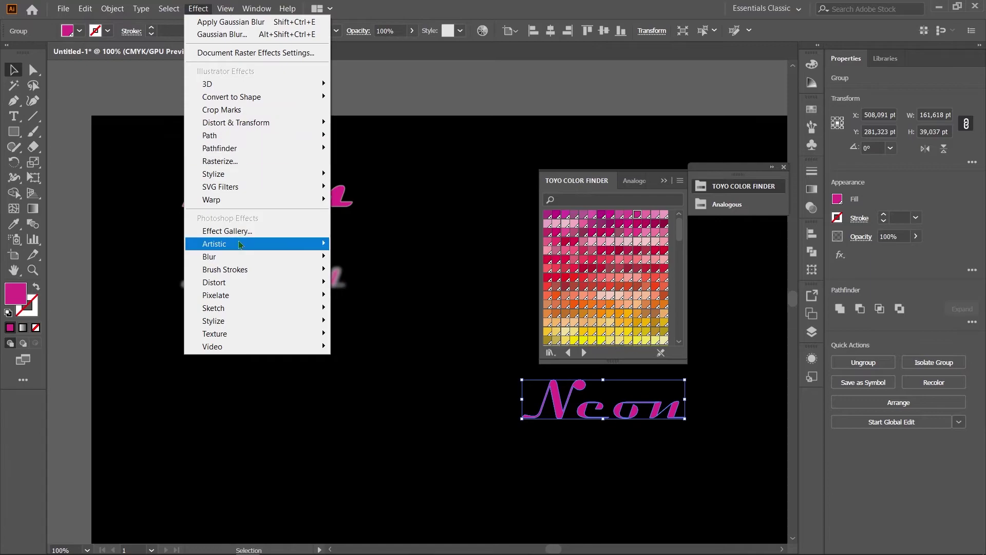
mouse_move(240, 257)
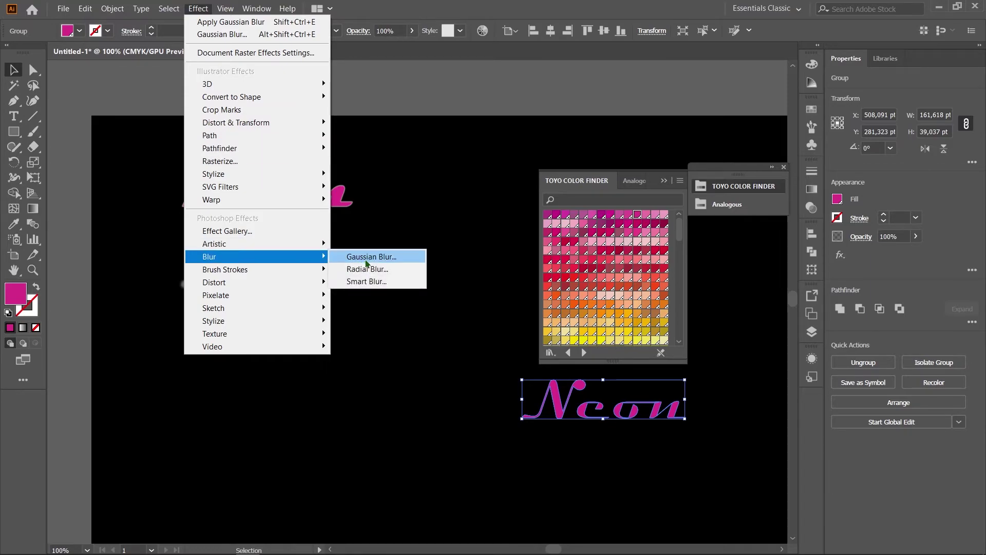
left_click(360, 257)
left_click_drag(610, 234, 626, 234)
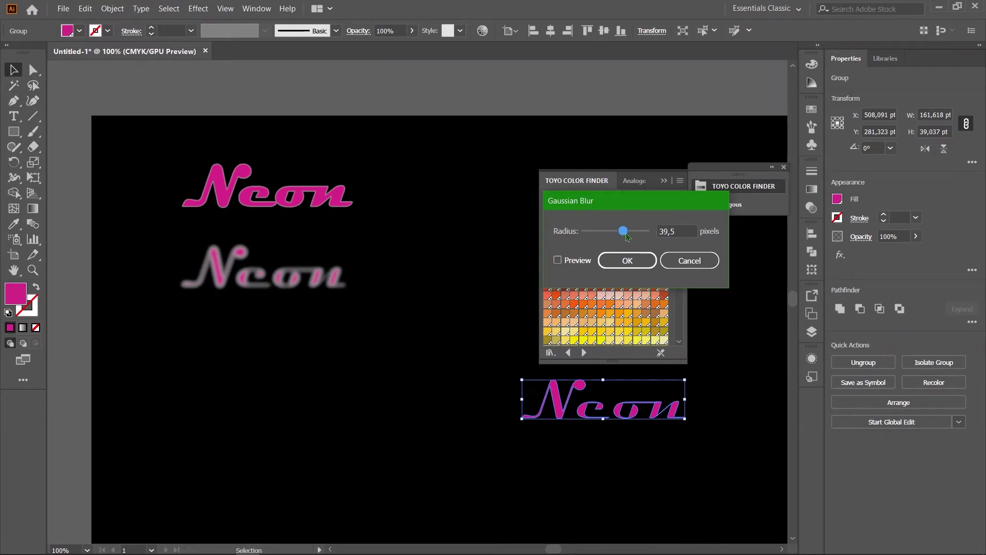
left_click(558, 261)
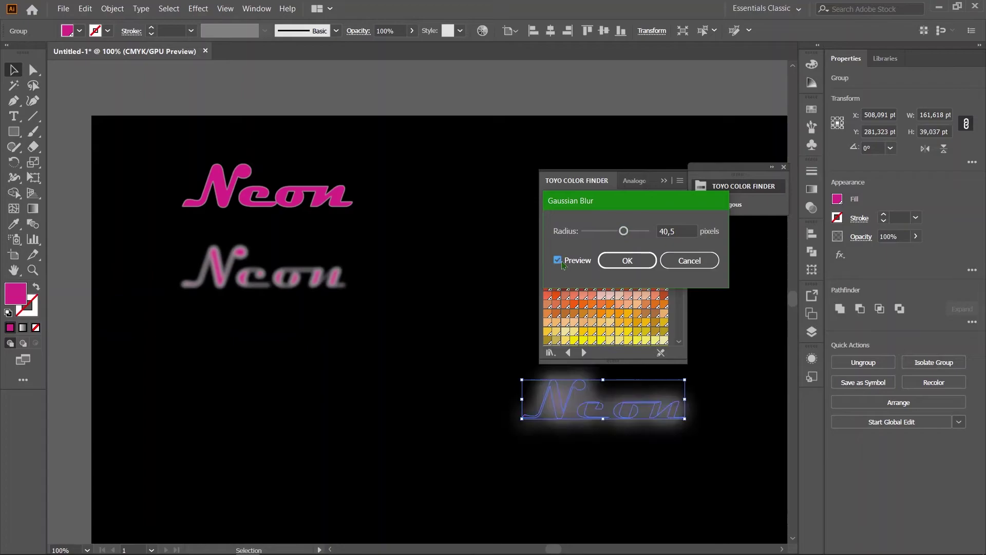
left_click(626, 260)
left_click(82, 292)
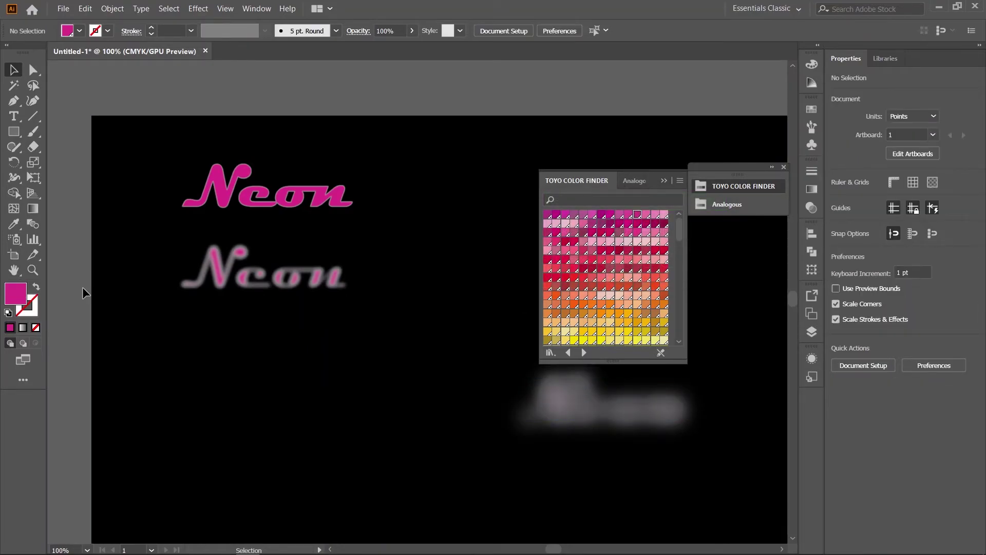
Step: Recolor the 8-pixel-blurred Neon group with a slightly lighter magenta swatch and the heavily blurred copy with a light pink swatch
left_click(218, 277)
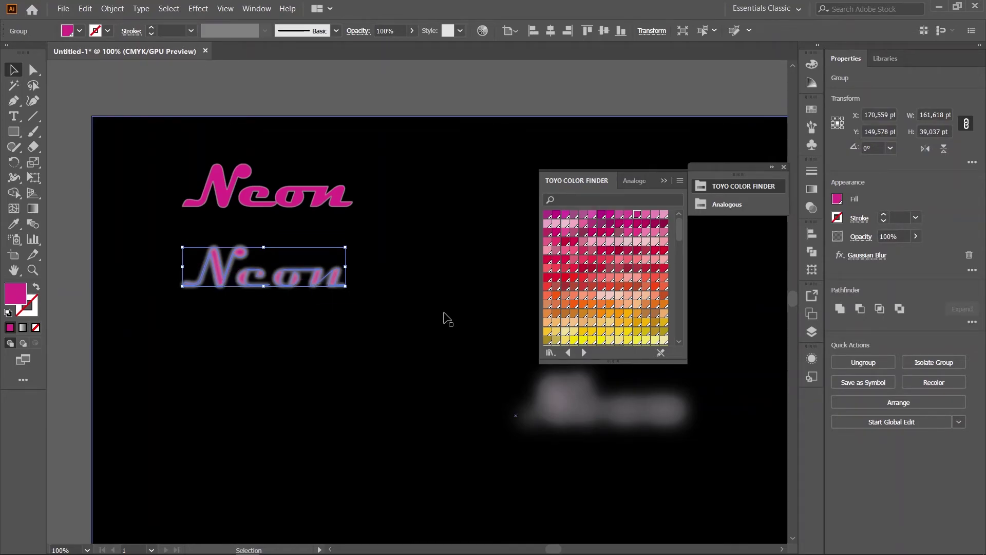
left_click(628, 214)
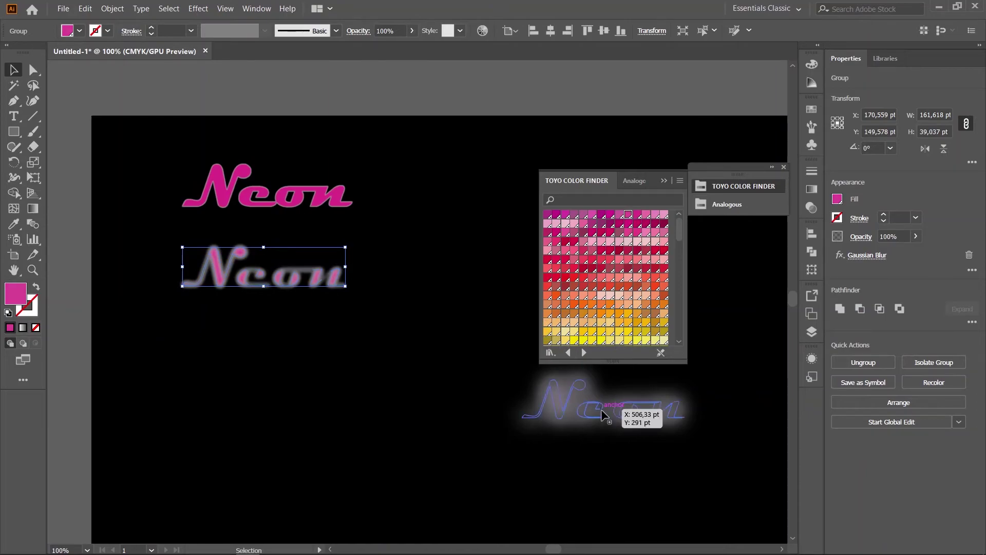
left_click(601, 408)
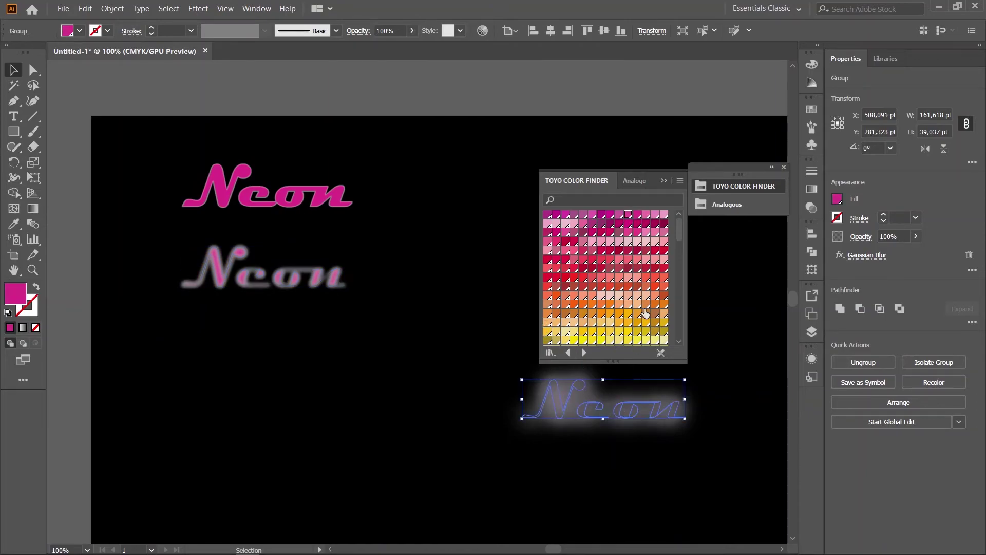
left_click(663, 216)
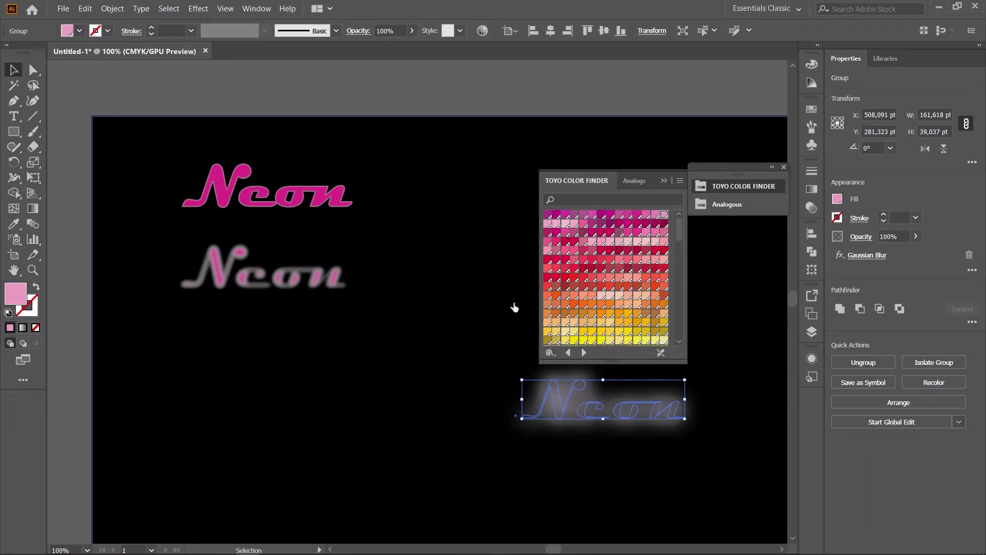
left_click(71, 351)
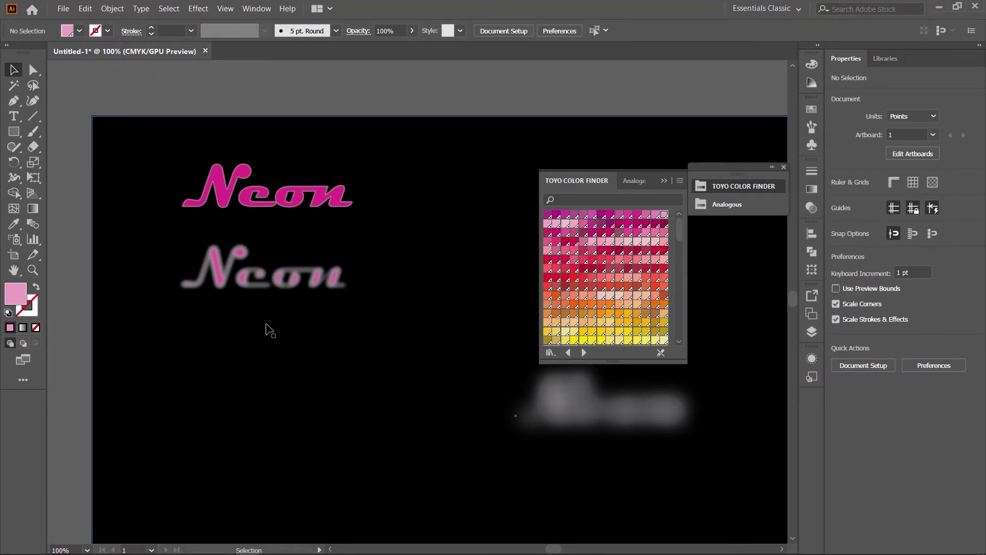
Step: Stack the inset 8-pixel-blurred Neon group and the heavily blurred light pink copy on the full-size upper Neon lettering, aligning their letters
left_click(225, 278)
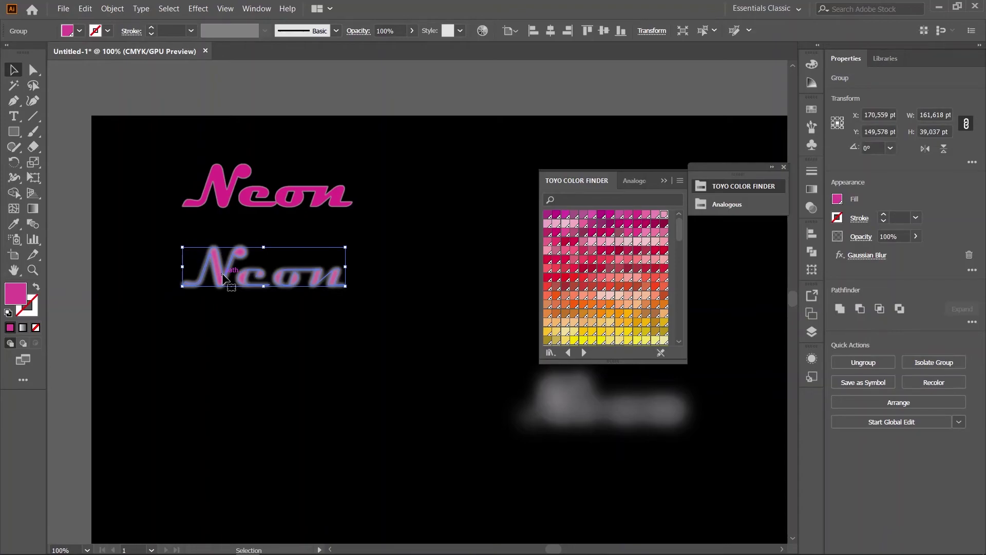
left_click(71, 356)
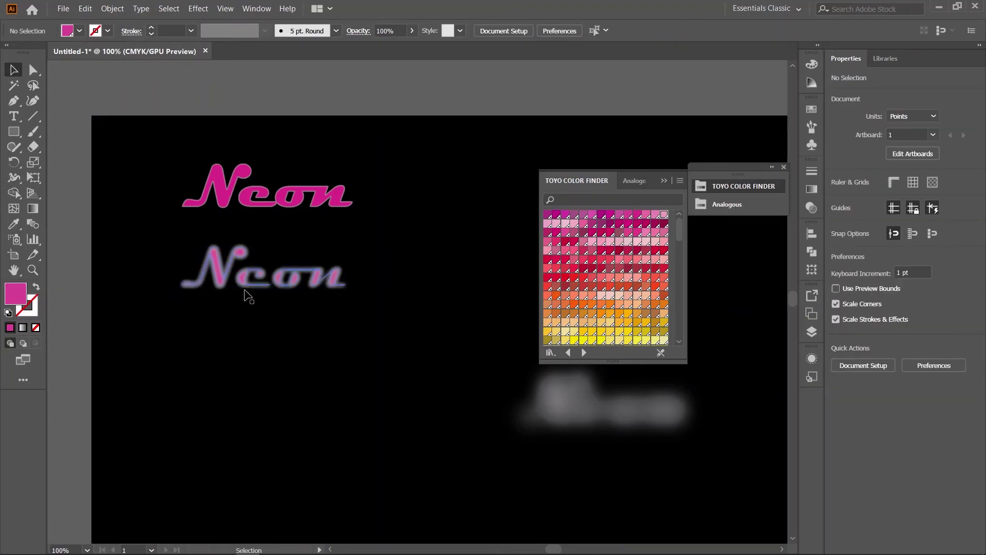
left_click(225, 288)
left_click_drag(224, 288, 224, 201)
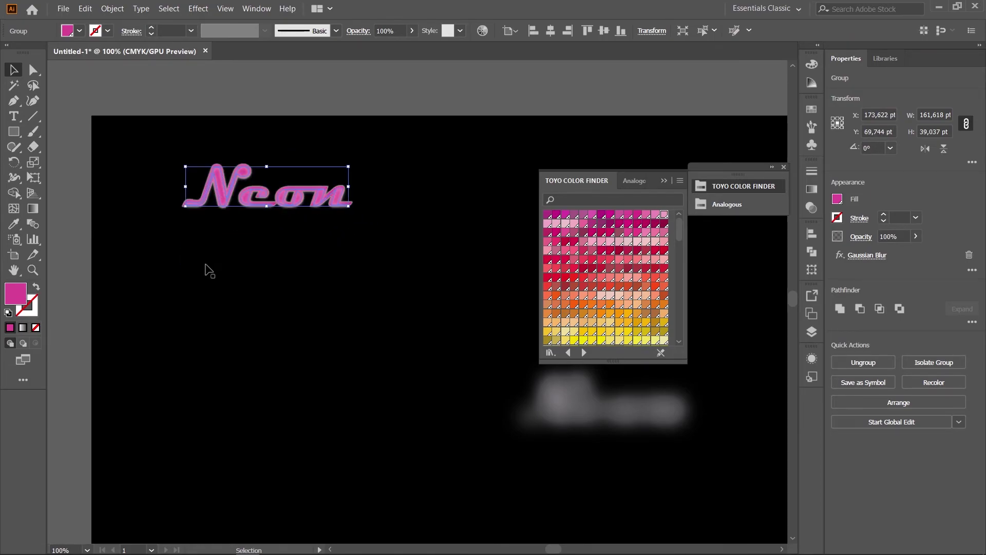
left_click(70, 336)
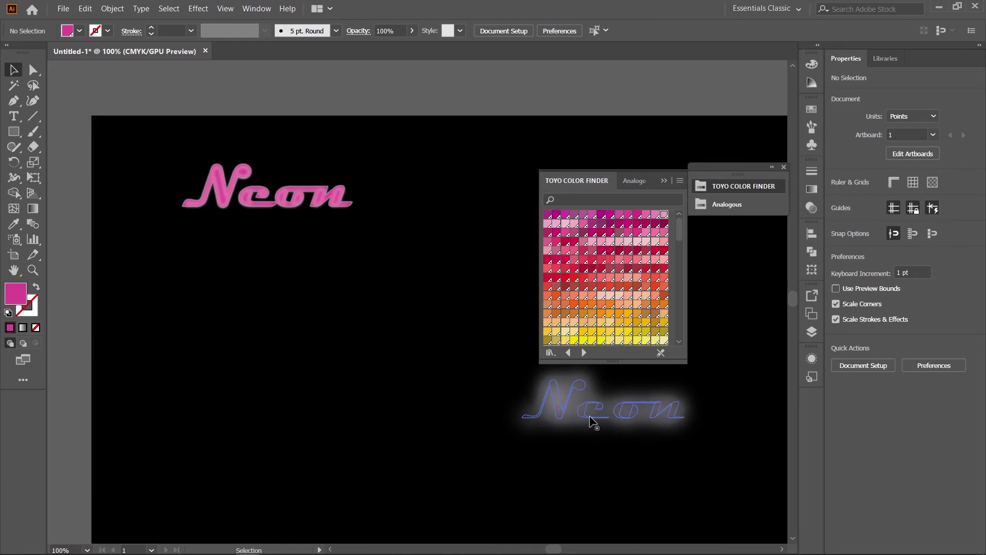
left_click_drag(559, 403, 226, 196)
left_click(242, 274)
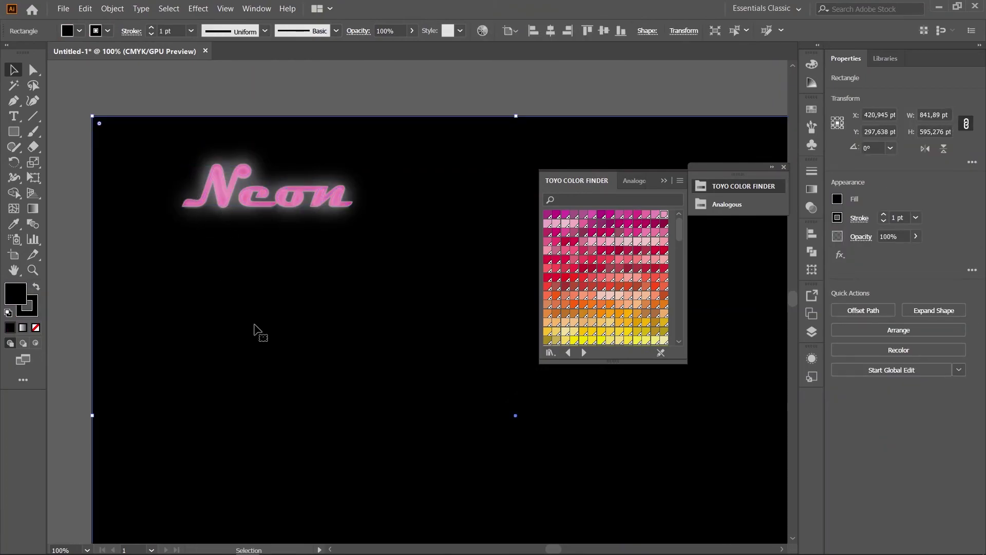
Step: Delete the black background rectangle behind the glowing Neon lettering
key("z")
left_click(232, 231)
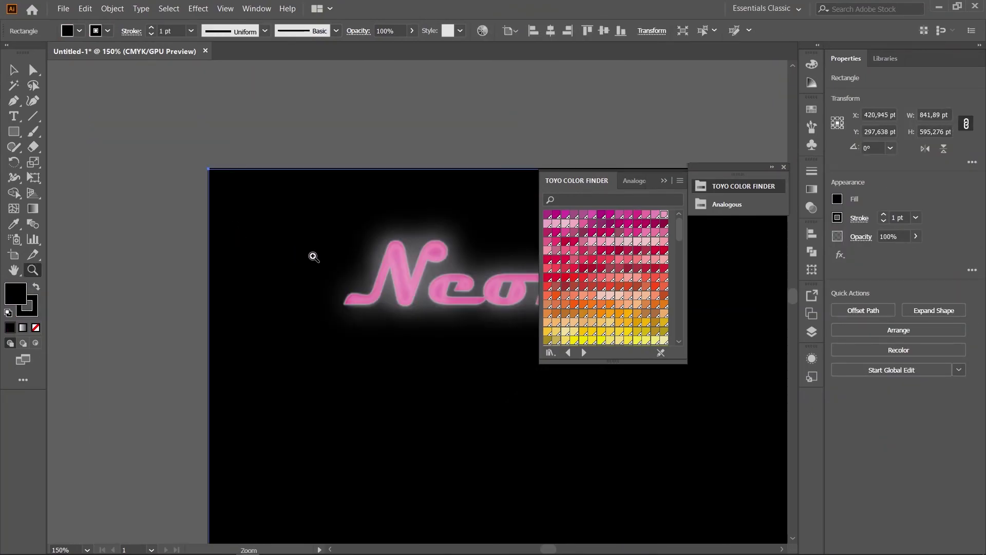
scroll(416, 324, "down", 2)
left_click_drag(482, 329, 350, 341)
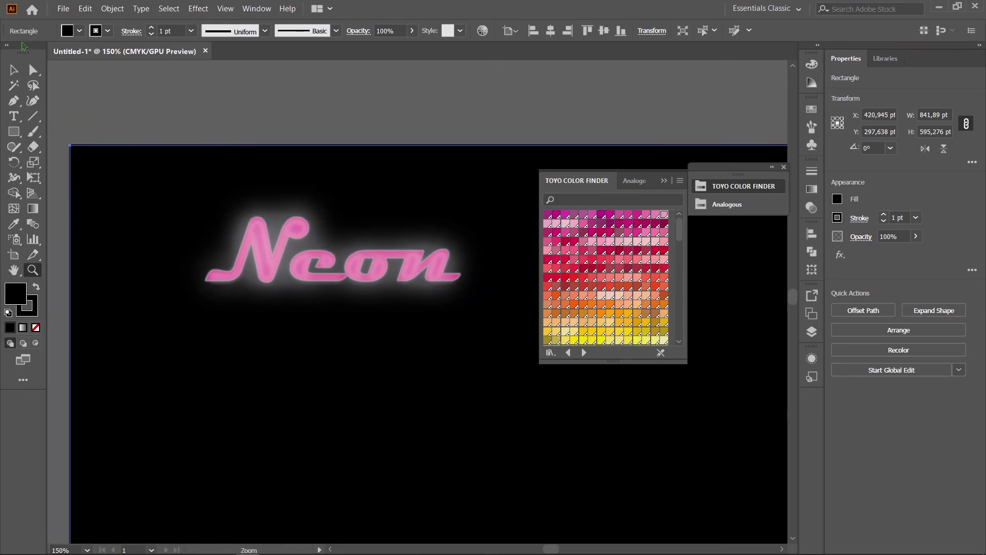
key("v")
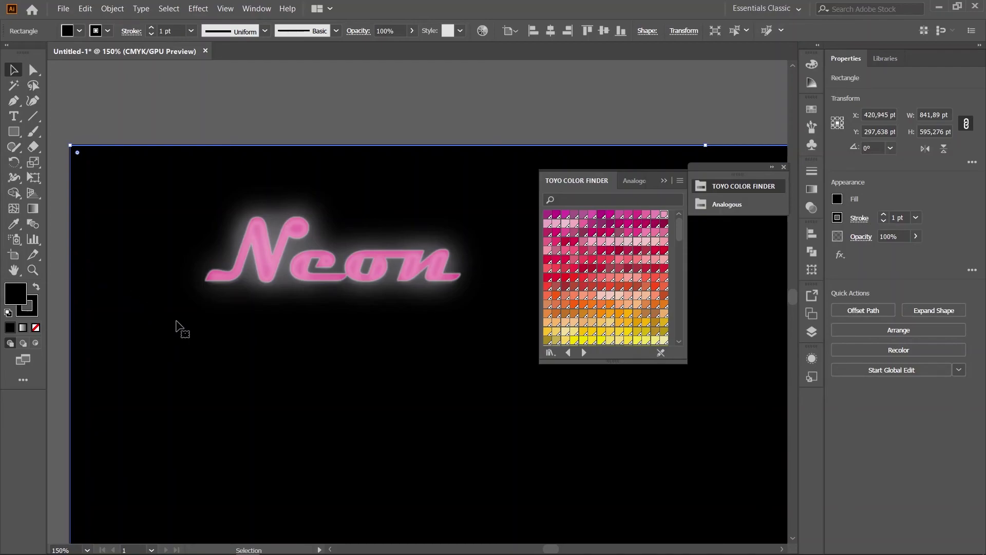
key("Delete")
Step: Group all the stacked Neon lettering layers into a single object
left_click_drag(183, 304, 481, 223)
left_click(112, 8)
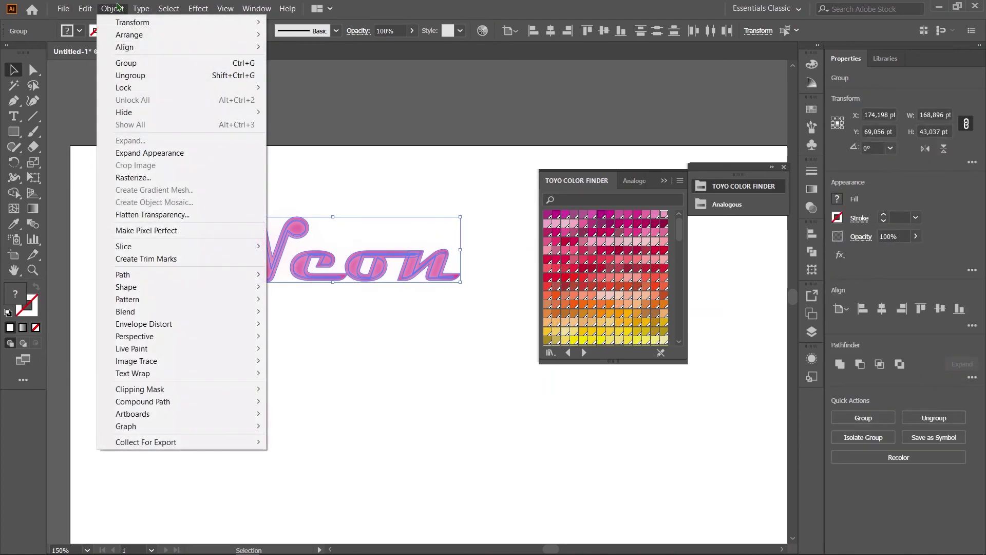
left_click(126, 62)
Step: Move the grouped Neon lettering as one piece, keeping it near the artboard's upper-left corner, and deselect it
left_click_drag(275, 261, 331, 340)
left_click(346, 376)
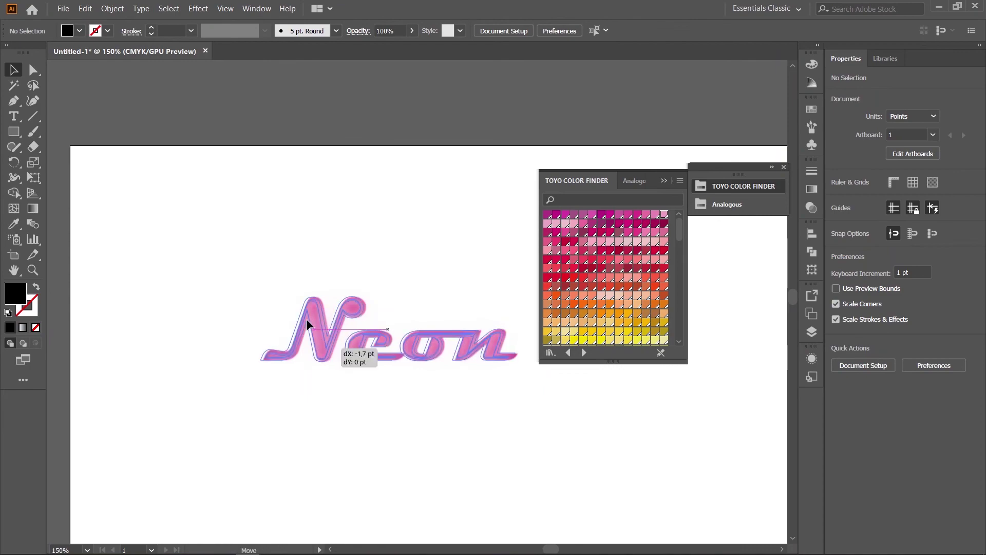
key("ctrl+z")
left_click(259, 377)
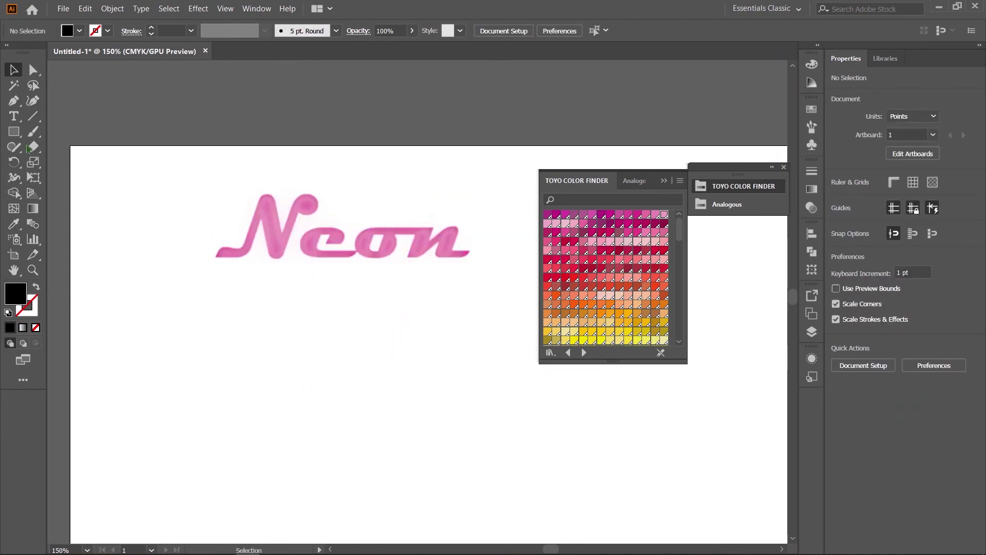